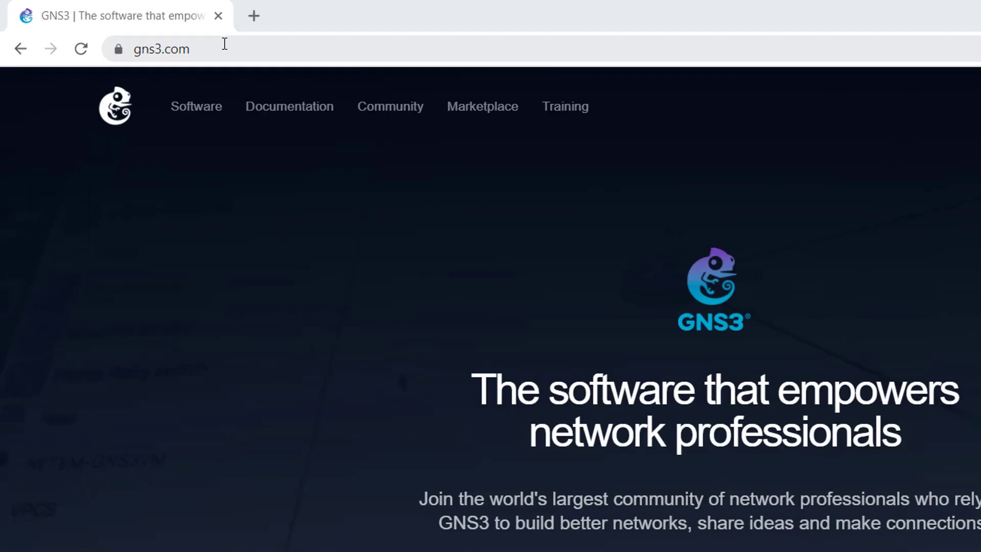
- Reload gns3.com and go to the Download GNS3 page listing the 2.2.12 installers
click(225, 45)
key(End)
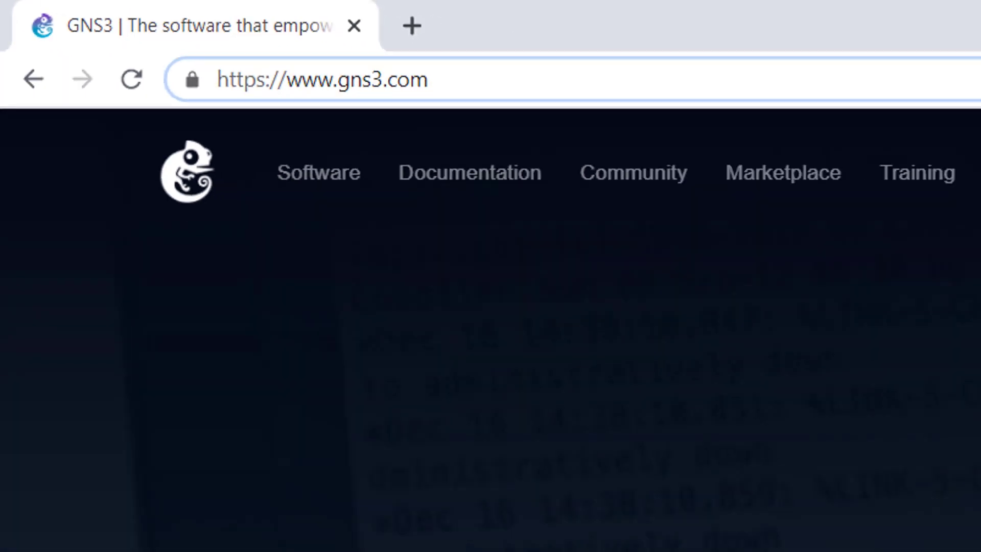
click(449, 411)
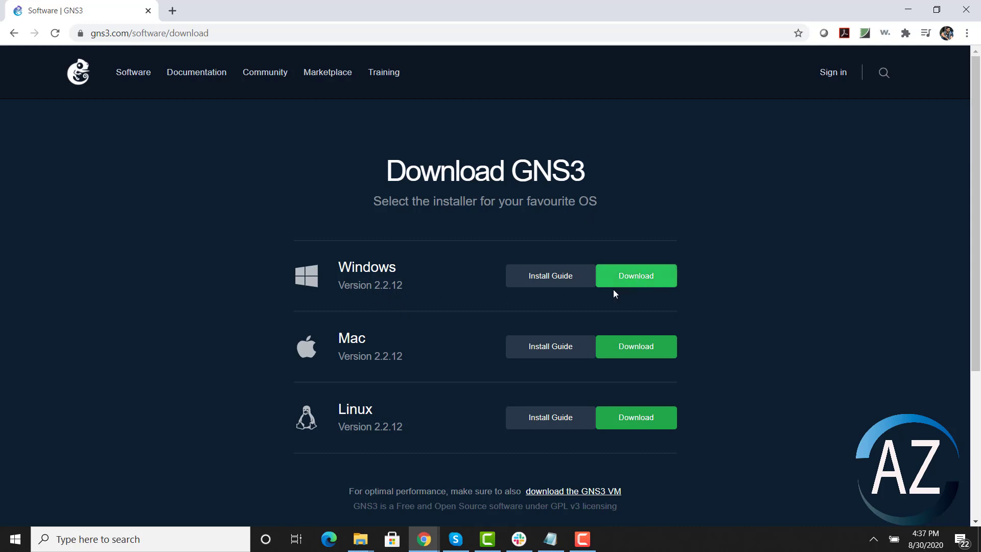
- Pick the Windows download and register a new GNS3 account by submitting the sign-up form
click(647, 283)
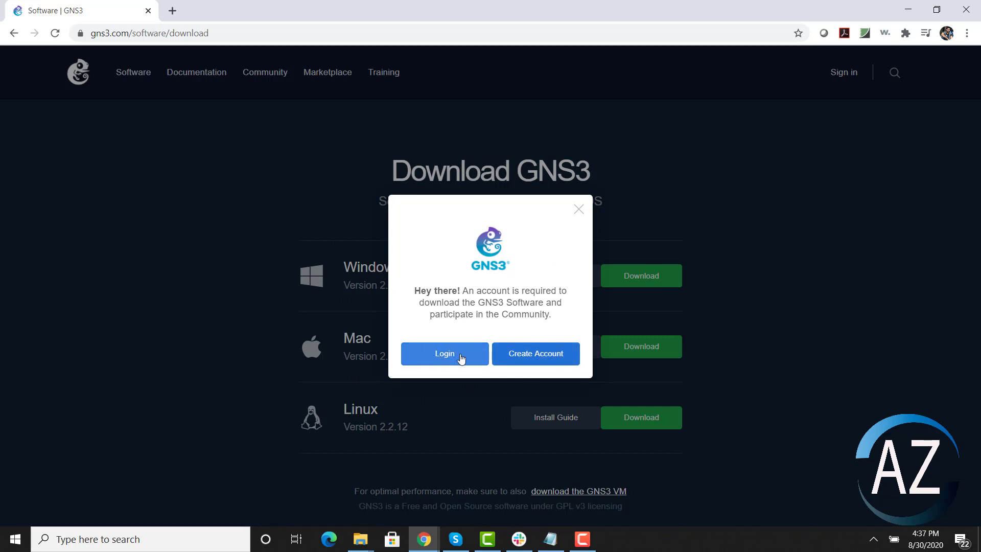
click(531, 359)
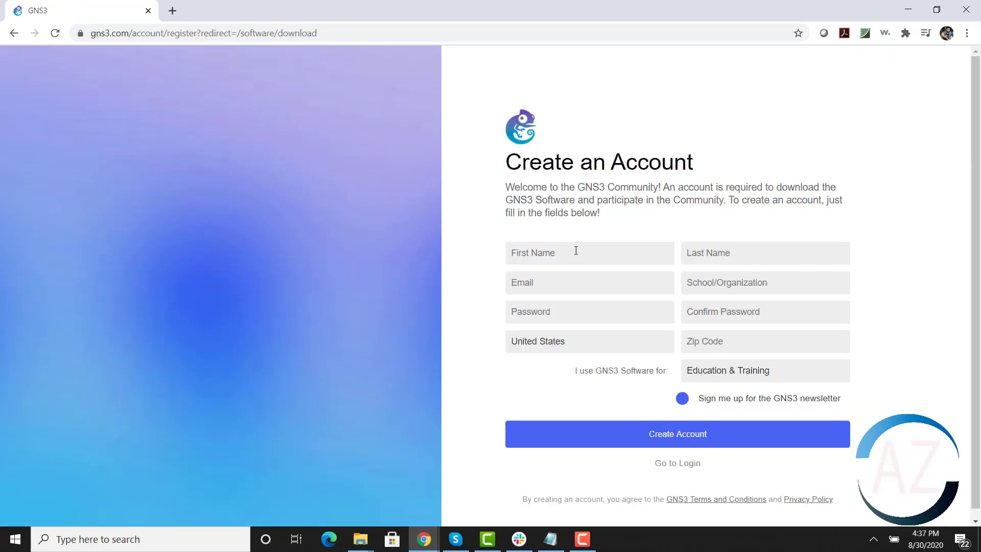
click(575, 250)
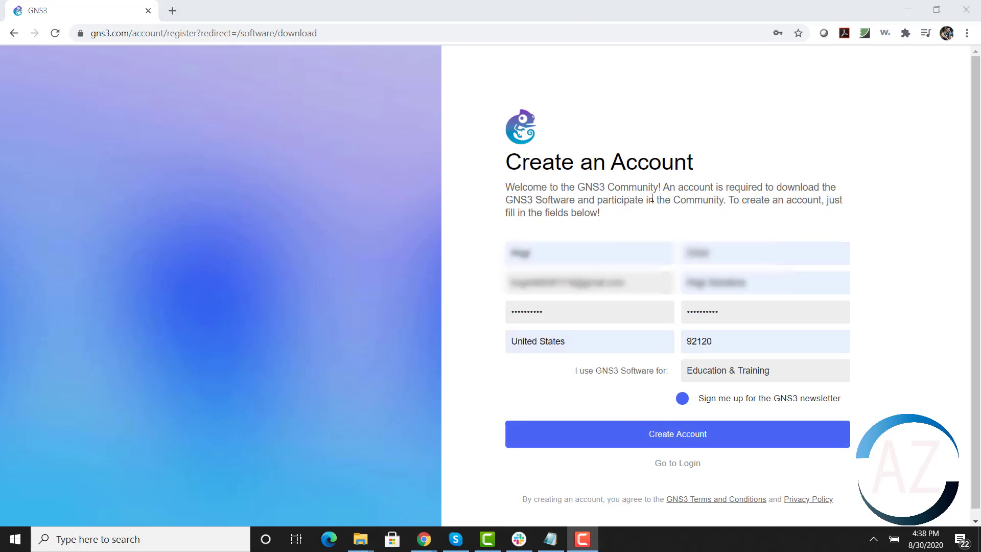
click(670, 436)
click(537, 450)
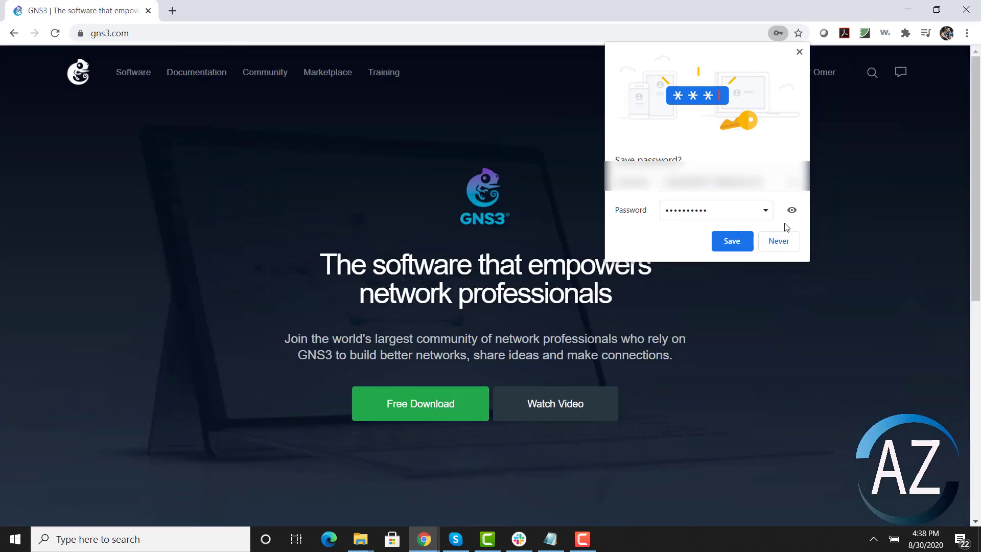
- Decline saving the password, then download and launch GNS3-2.2.12-all-in-one-regular.exe for Windows
click(789, 243)
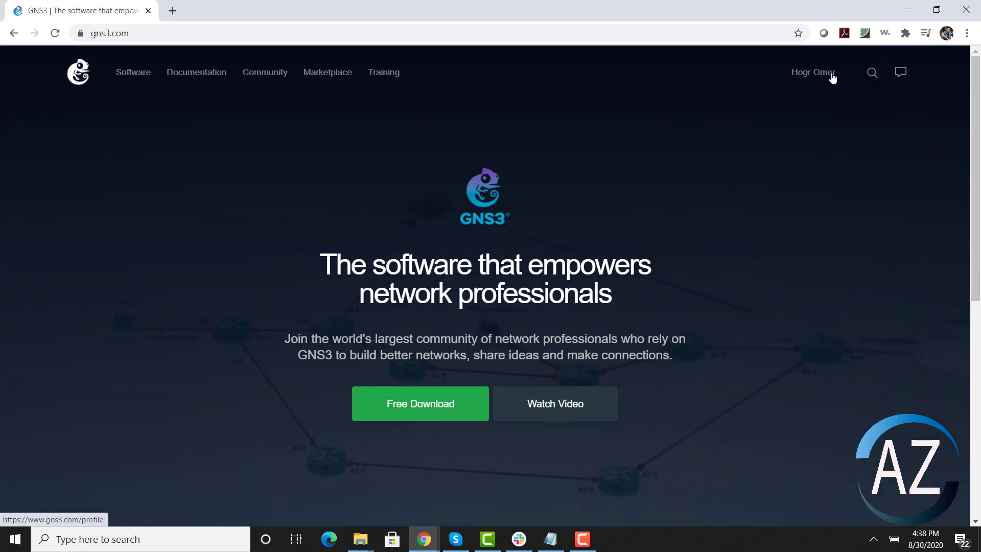
scroll(685, 167, down, 3)
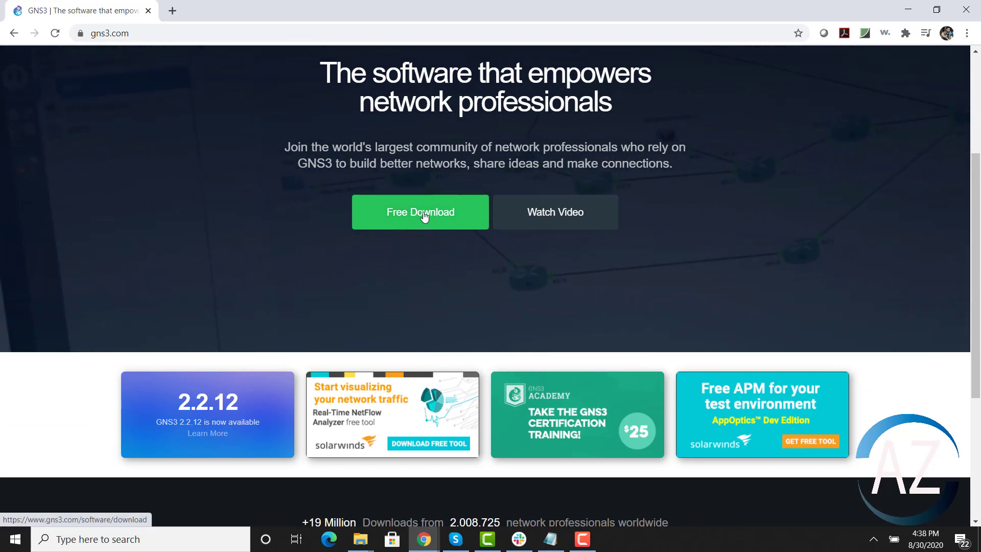
click(427, 215)
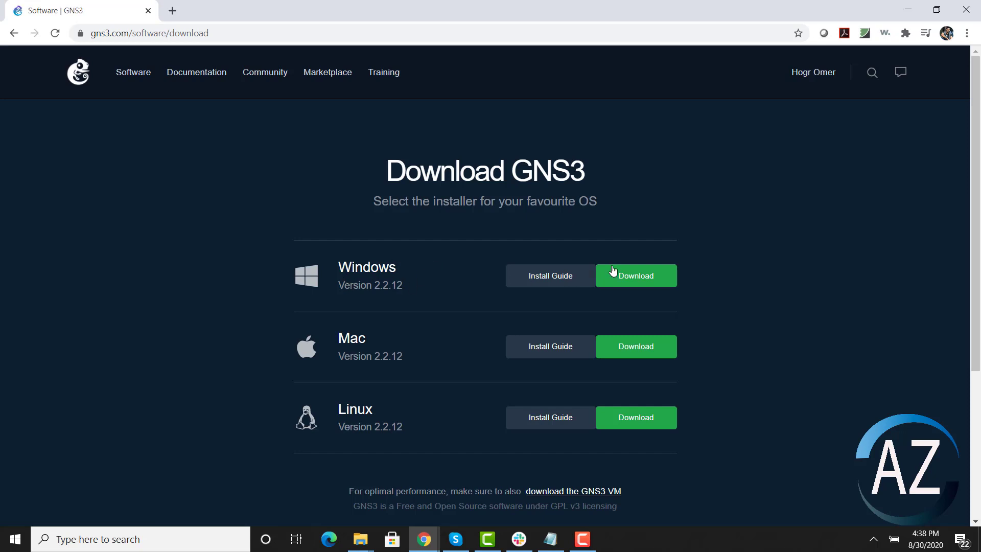
click(640, 277)
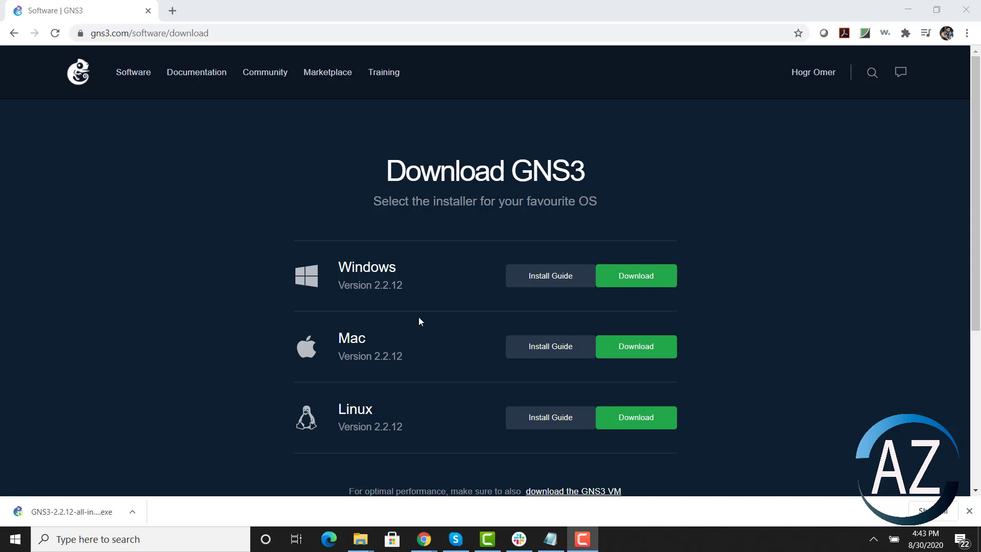
click(82, 511)
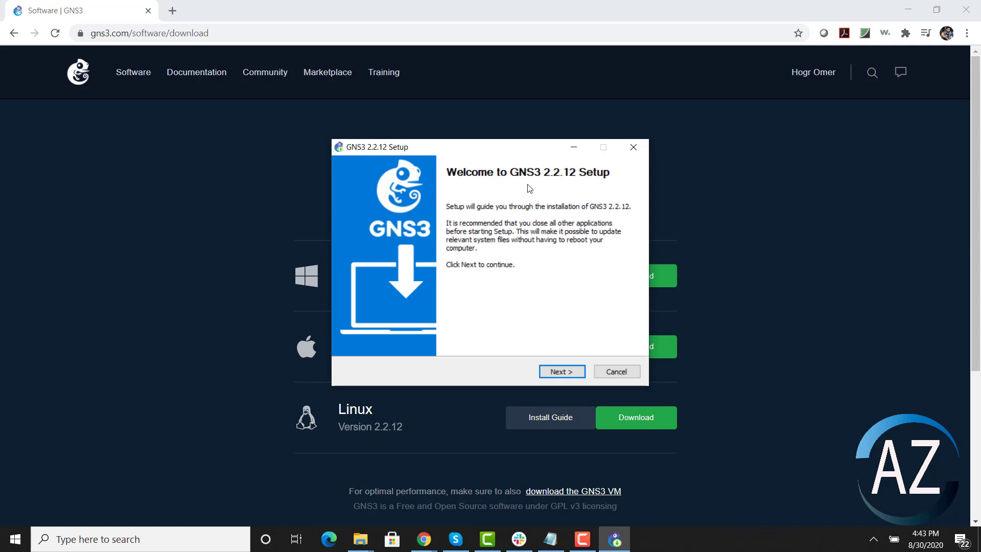
- Move past the GNS3 2.2.12 Setup welcome page and accept the licence agreement
drag(533, 147, 473, 147)
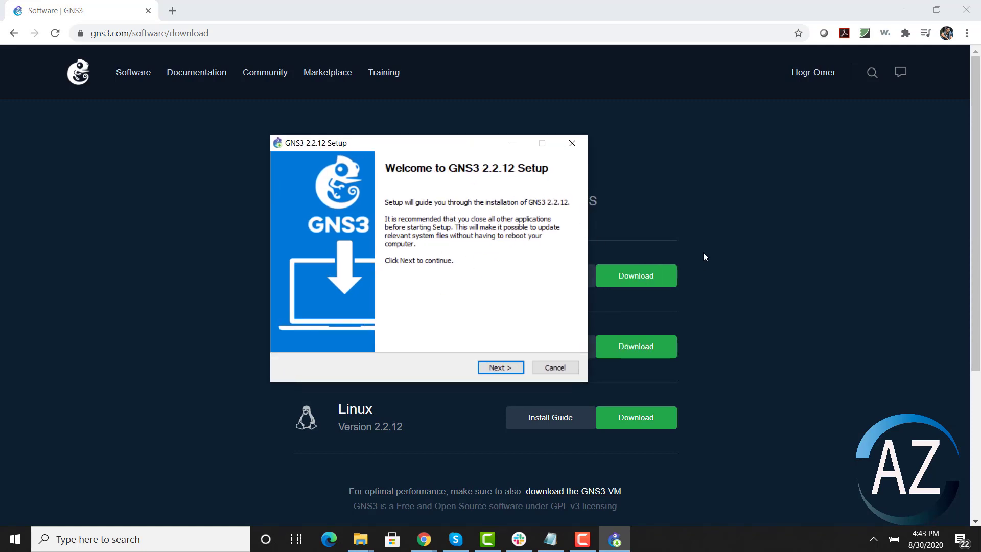
click(502, 367)
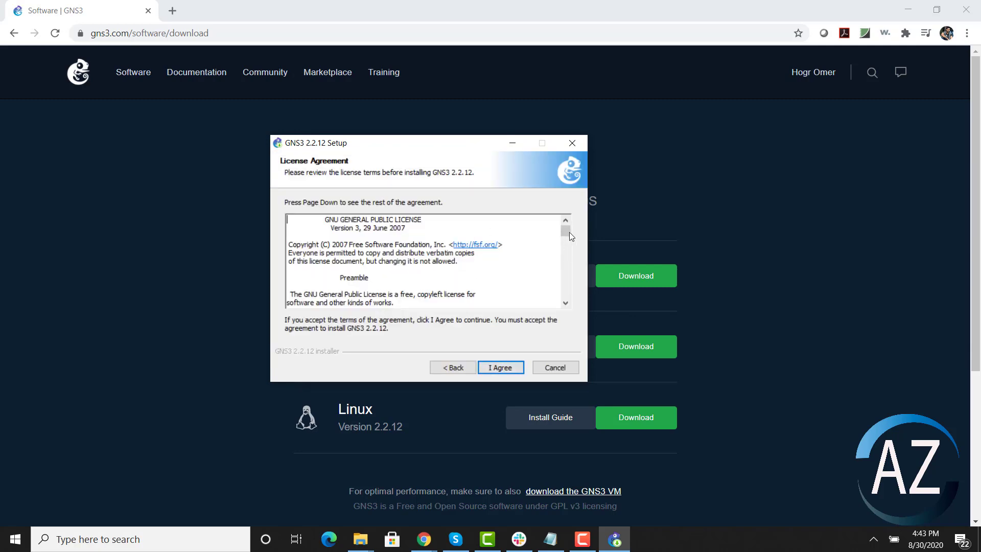
drag(566, 229, 565, 303)
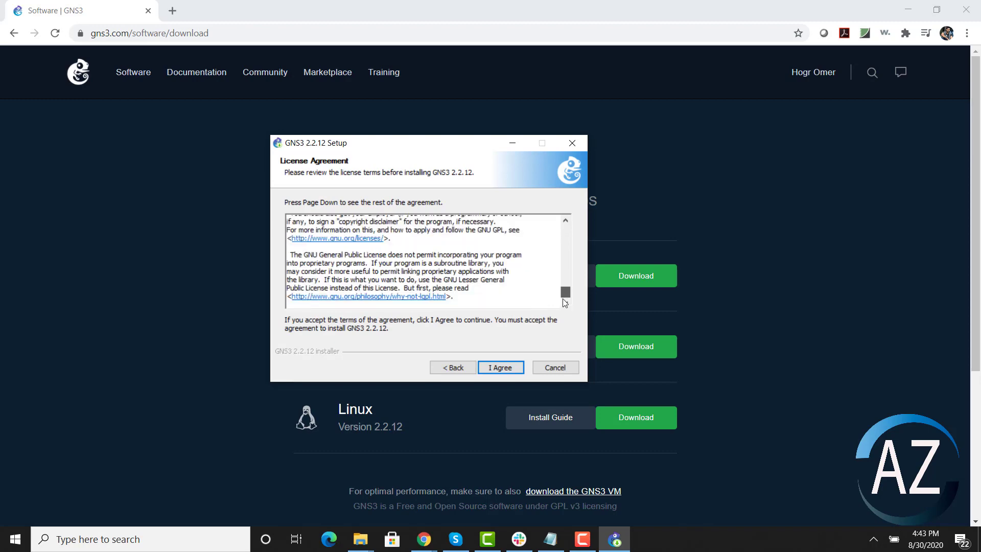
click(501, 368)
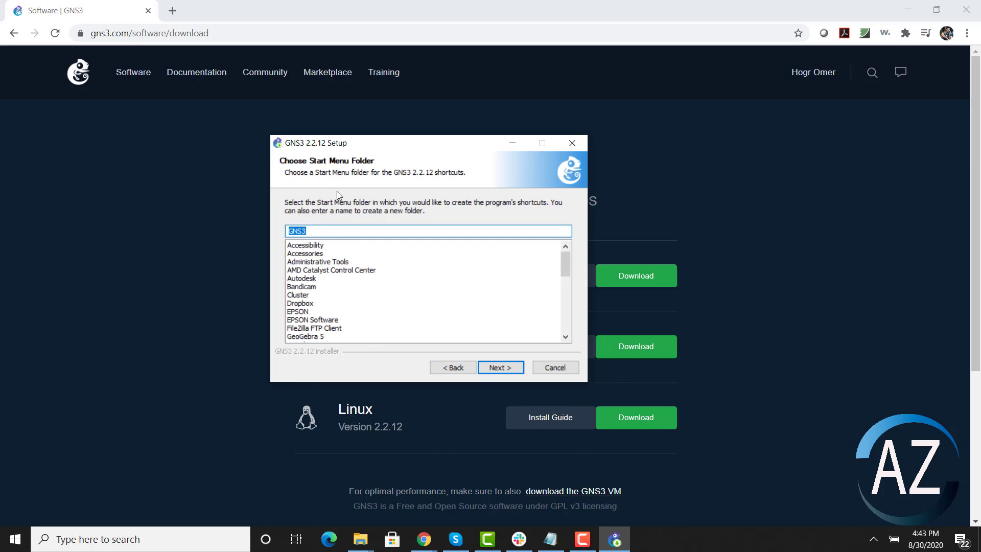
- Keep the default GNS3 Start Menu folder and components to reach the C:\Program Files\GNS3 install location
click(342, 231)
click(500, 368)
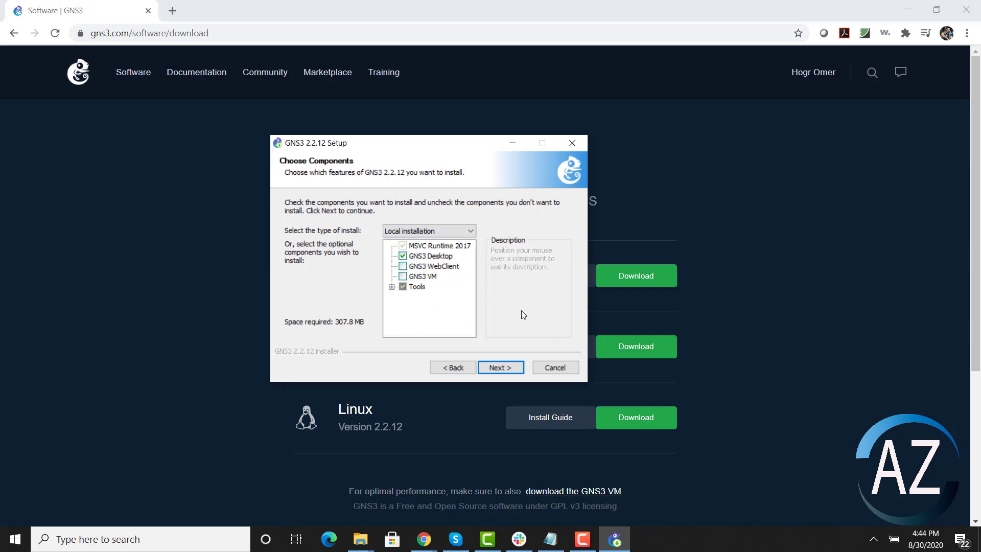
click(500, 367)
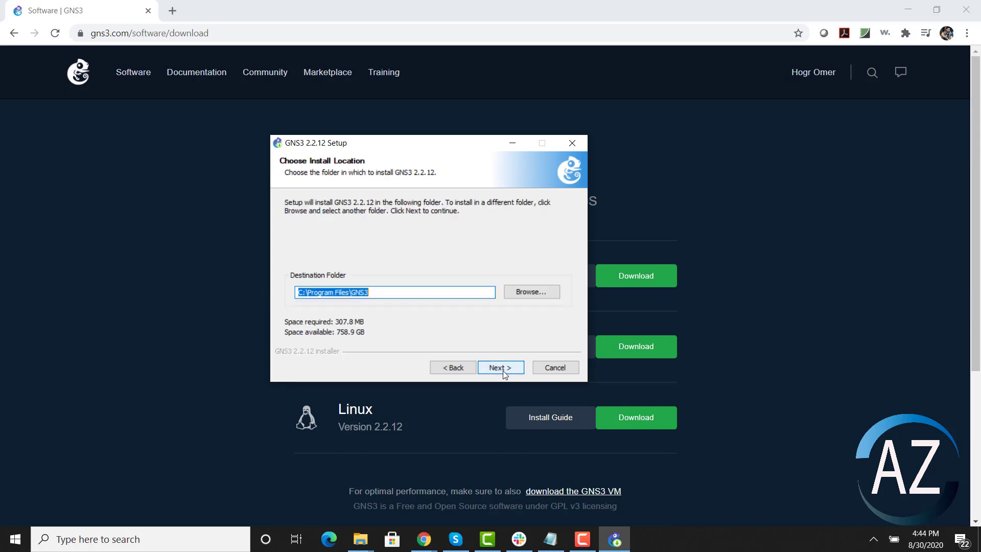
click(374, 294)
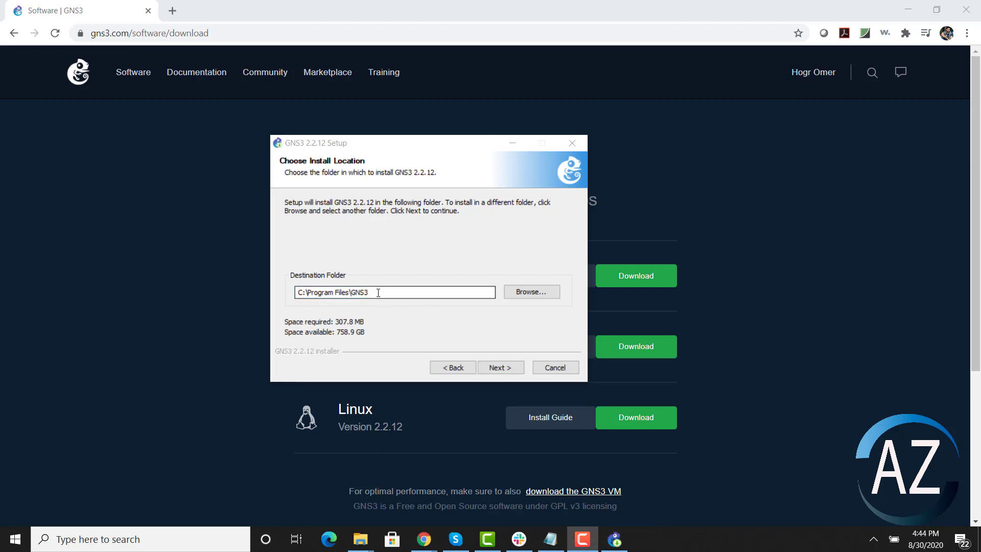
click(376, 292)
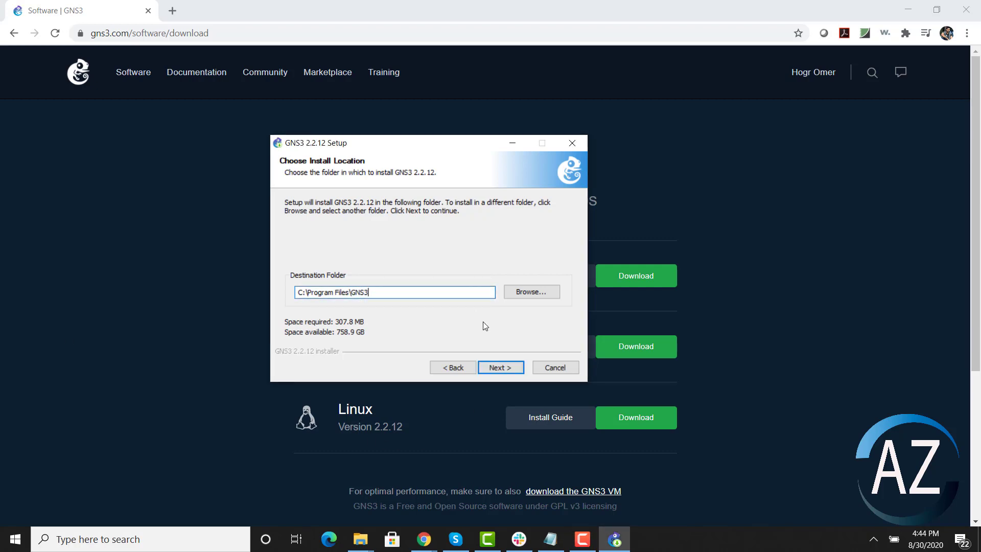
- Start installing GNS3 into C:\Program Files\GNS3
click(506, 366)
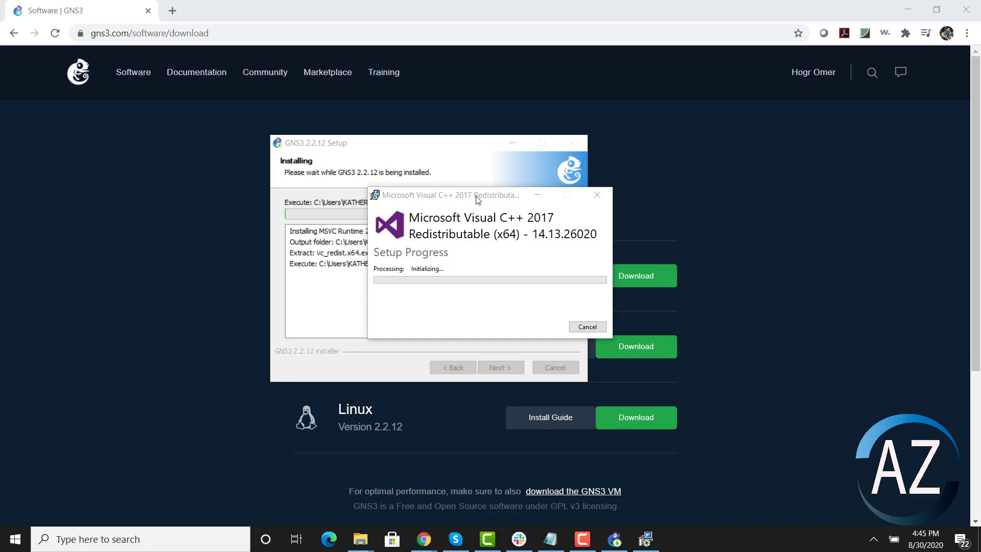
- Let the Visual C++ 2017 Redistributable (x64) setup finish while GNS3 keeps extracting files
drag(470, 199, 501, 199)
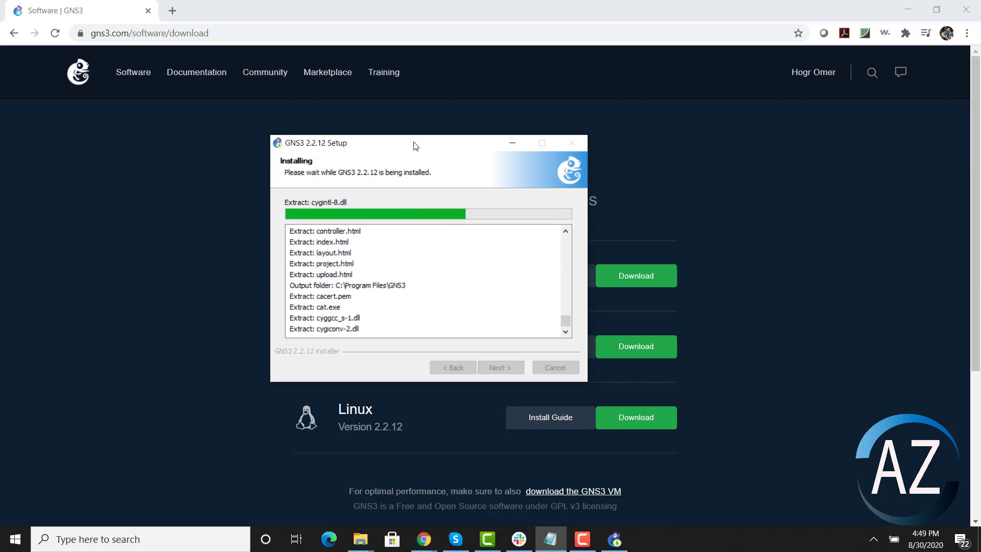
- Install WinPcap 4.1.3 with its licence accepted and driver autostart kept, then finish its wizard
drag(397, 144, 419, 144)
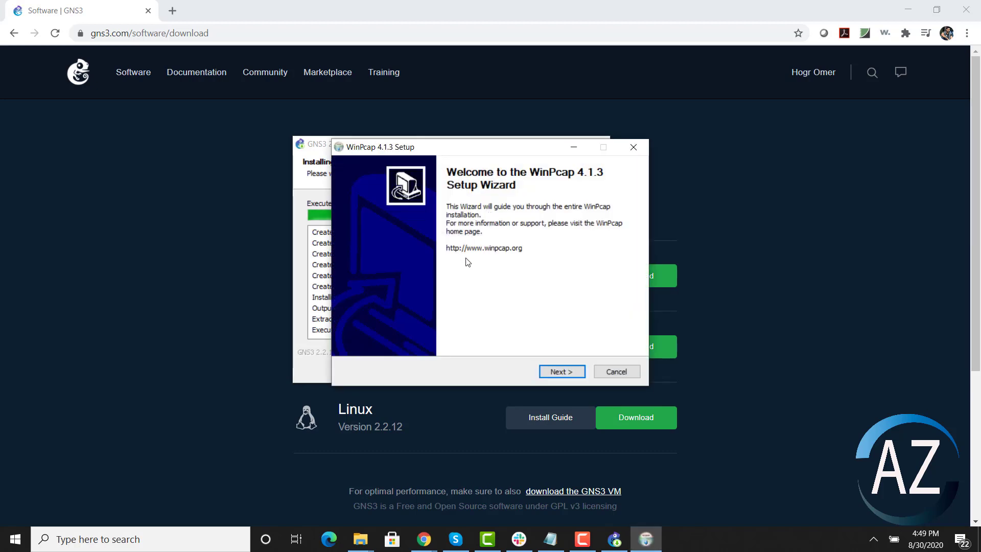
drag(486, 147, 457, 147)
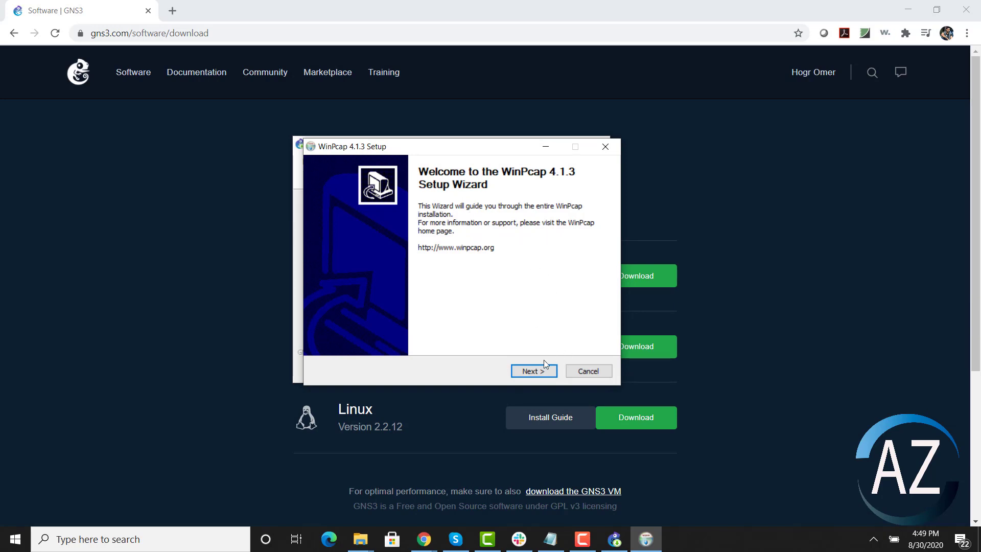
click(528, 373)
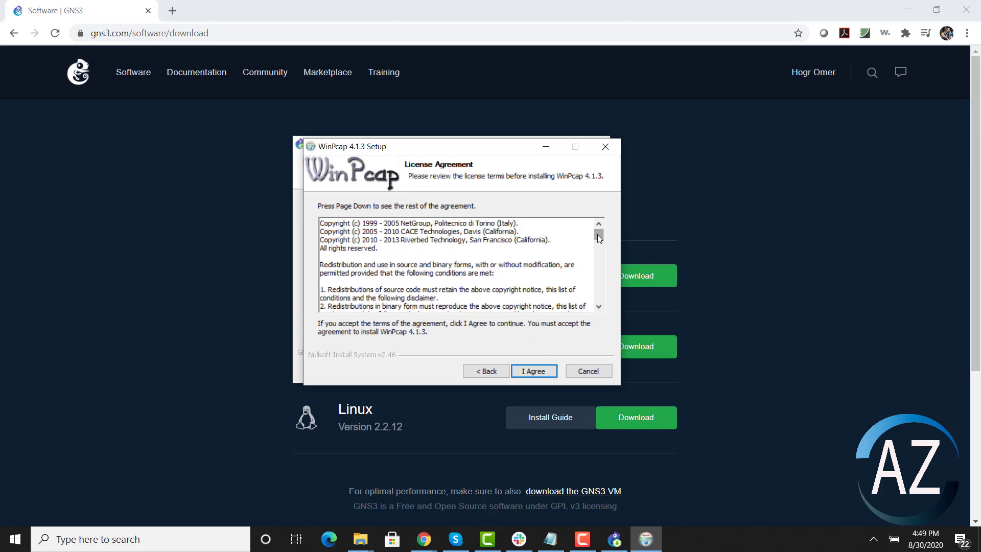
drag(597, 236, 600, 308)
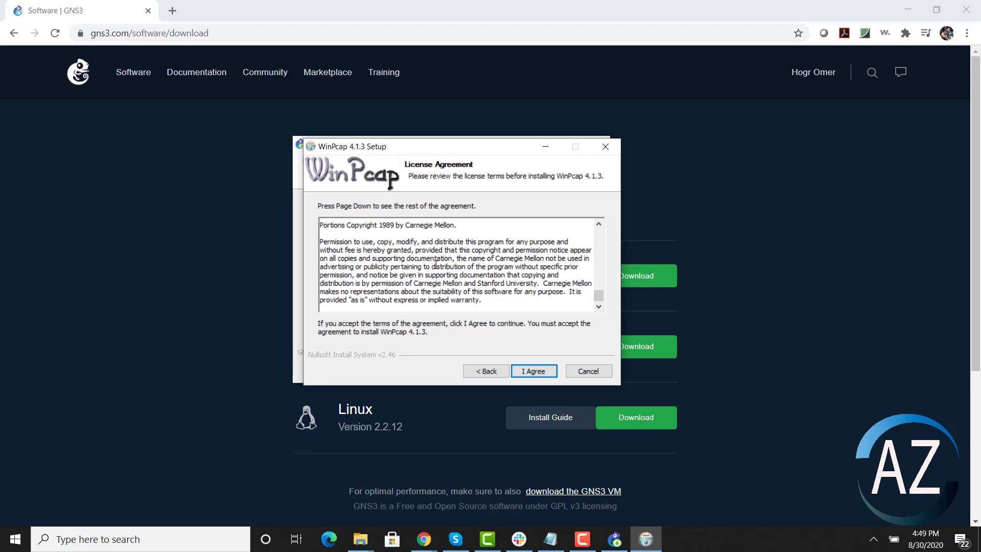
click(536, 371)
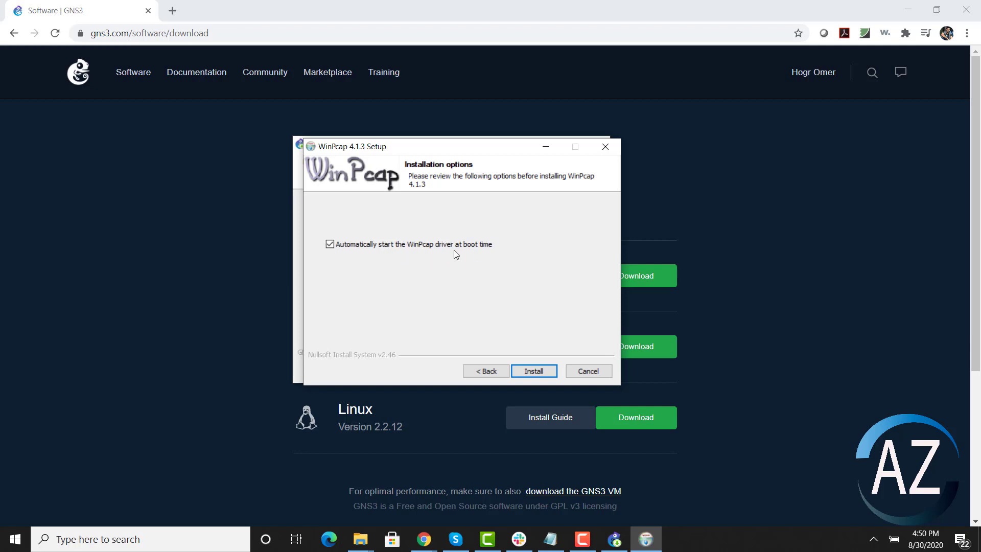
click(535, 371)
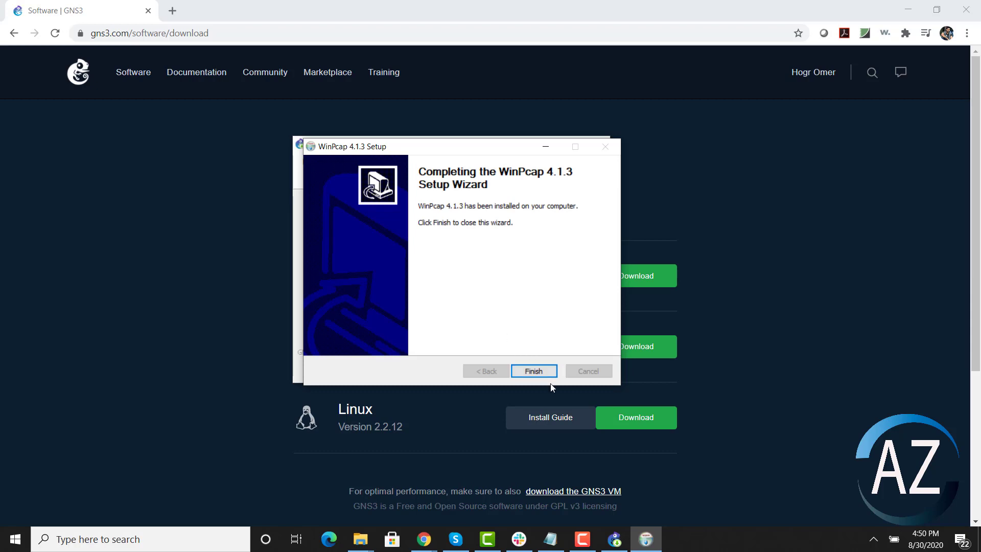
click(531, 370)
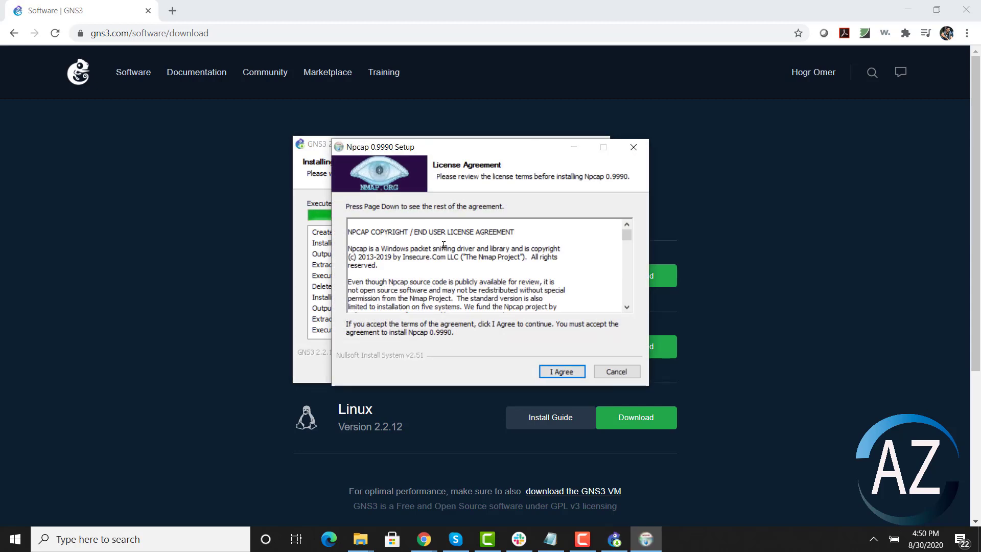
- Accept the Npcap 0.9990 licence, install with default options including raw 802.11 support, and close it
click(562, 372)
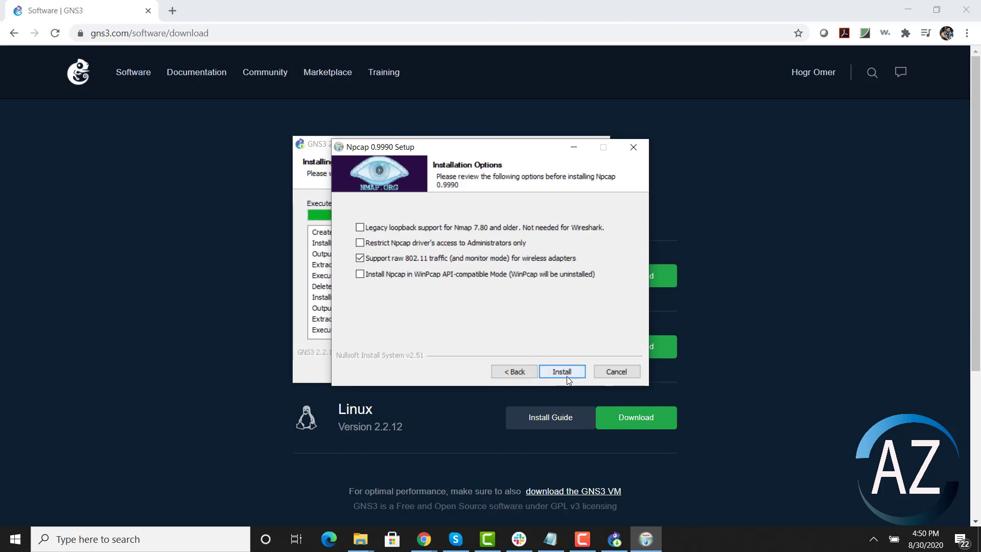
click(576, 377)
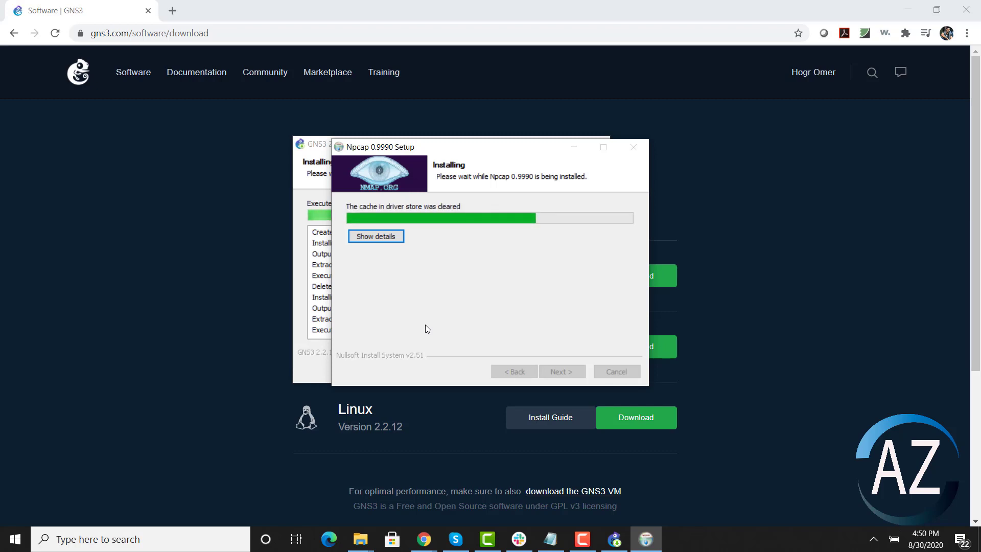
click(397, 237)
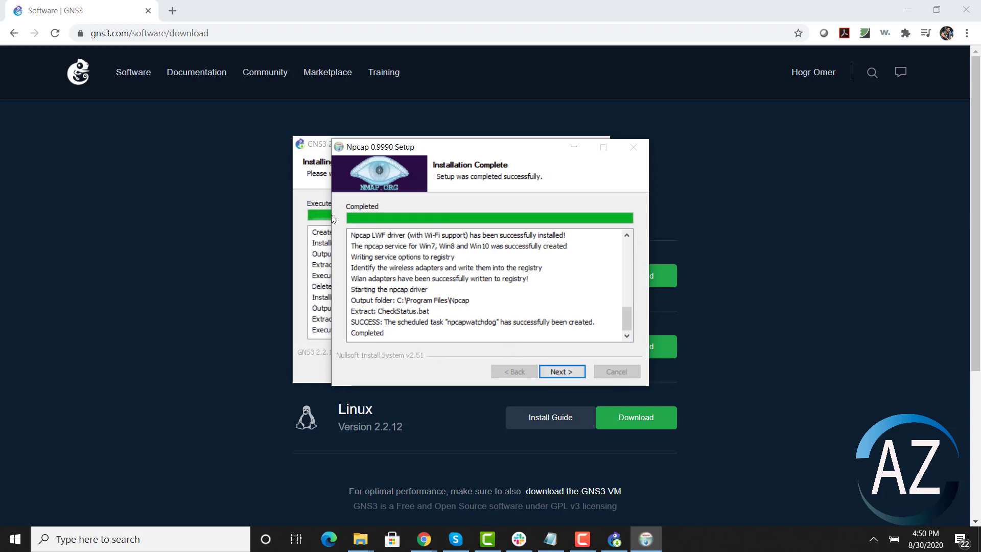
click(566, 373)
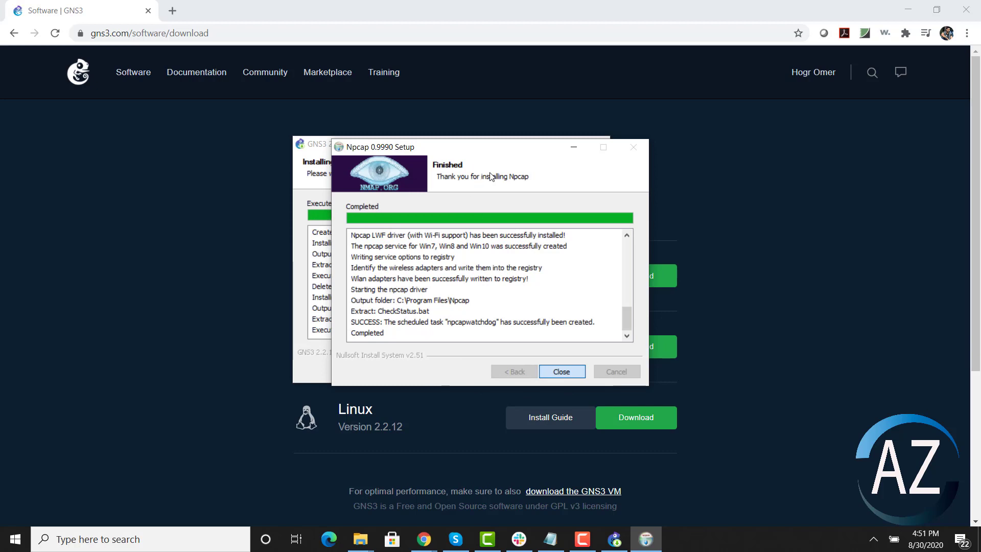
click(564, 373)
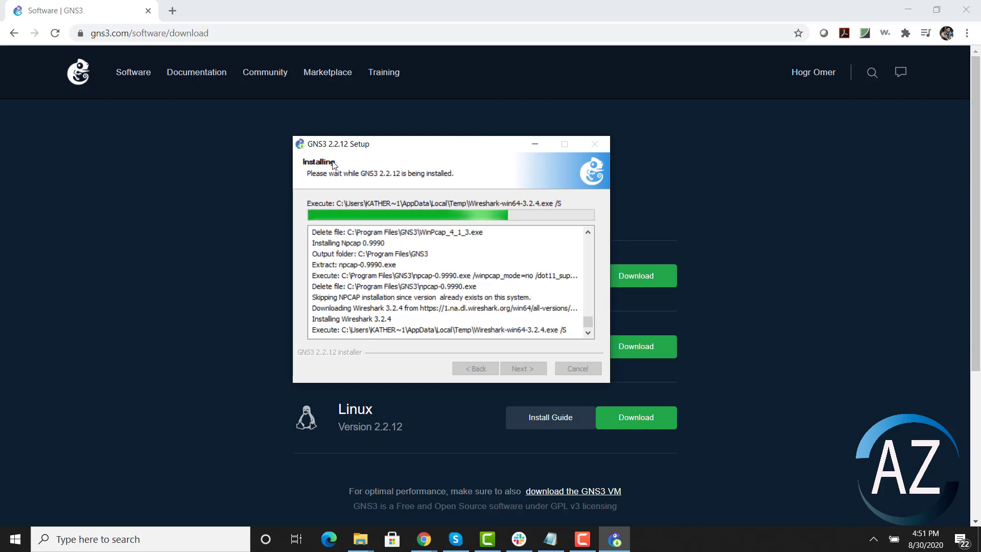
- Wait for GNS3 setup to reach the Solar-PuTTY License Agreement and Privacy Notice prompt
click(478, 275)
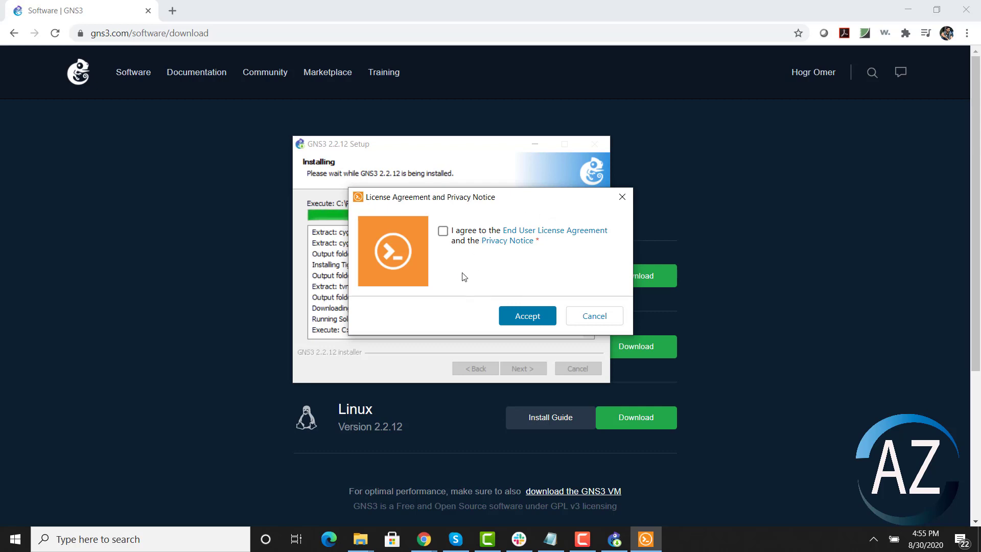
- Agree to the Solar-PuTTY licence and privacy notice, then enter and submit the user's e-mail address
click(443, 231)
click(526, 319)
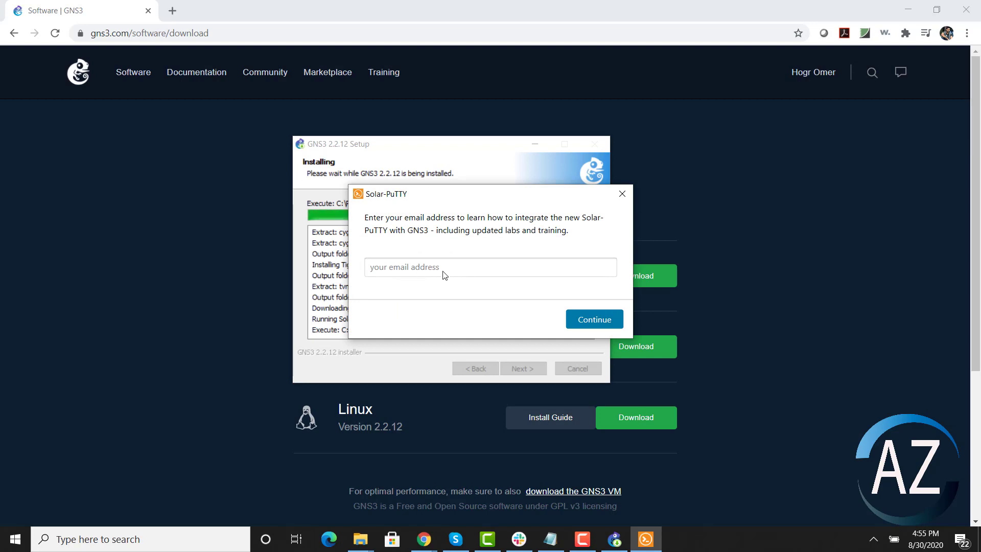
click(421, 272)
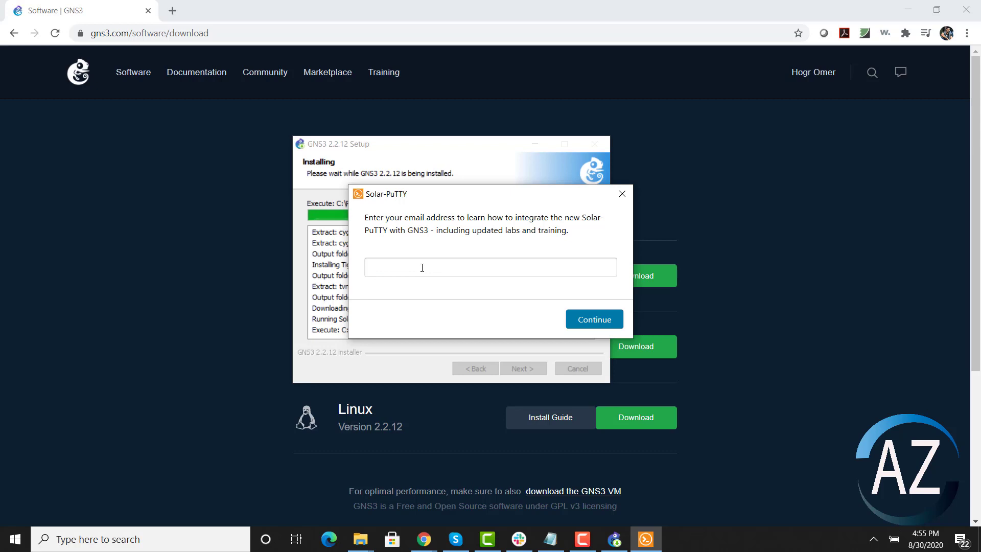
text(hogr)
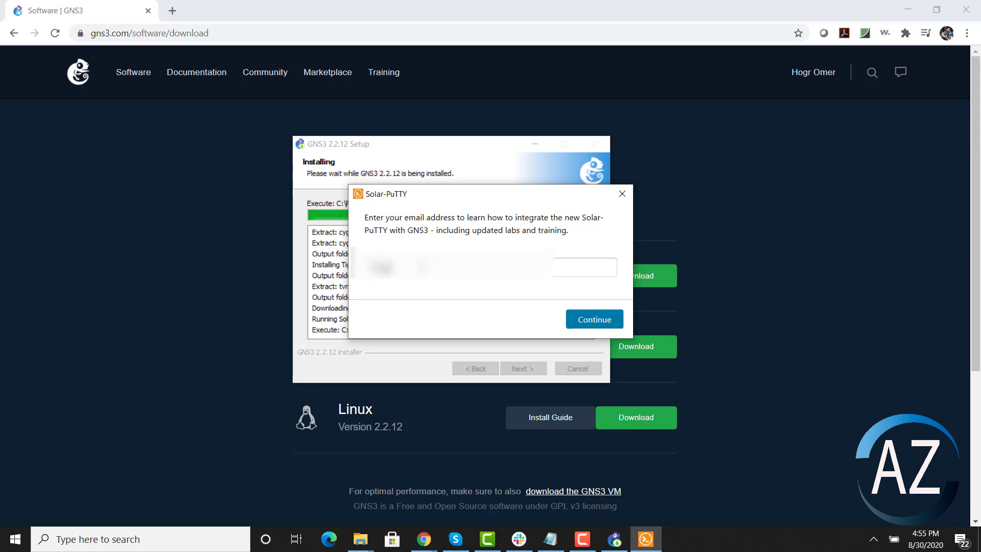
text(omer•••••••)
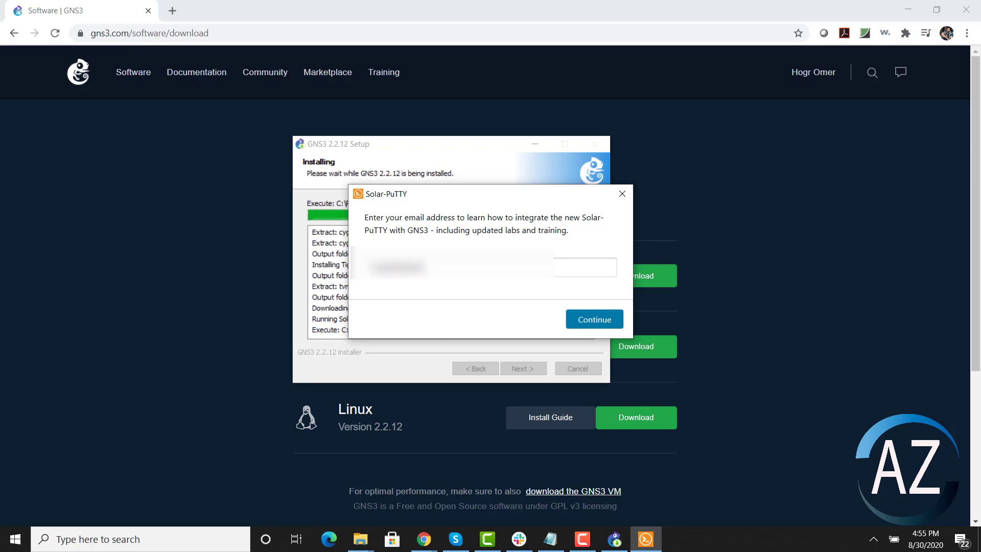
text(•••••)
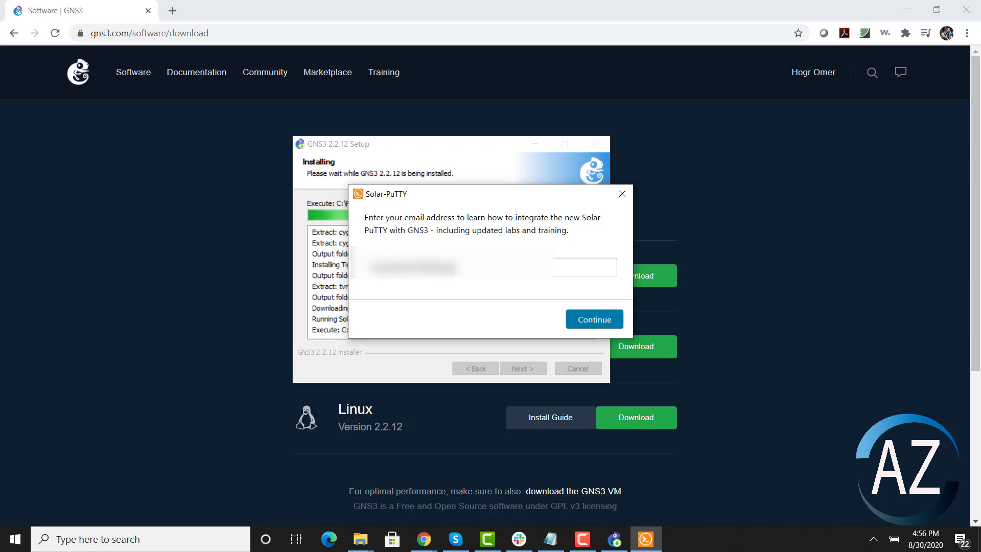
text(••)
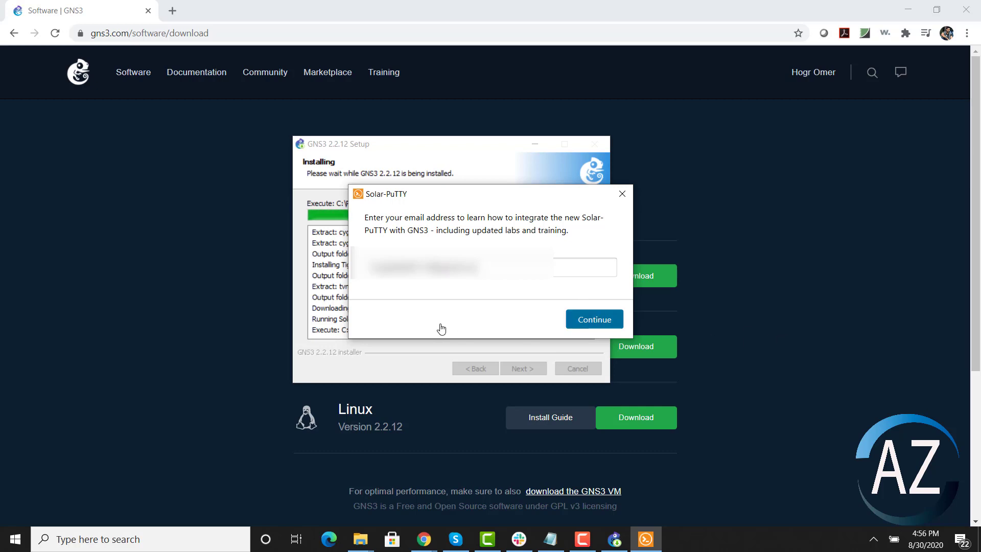
key(Return)
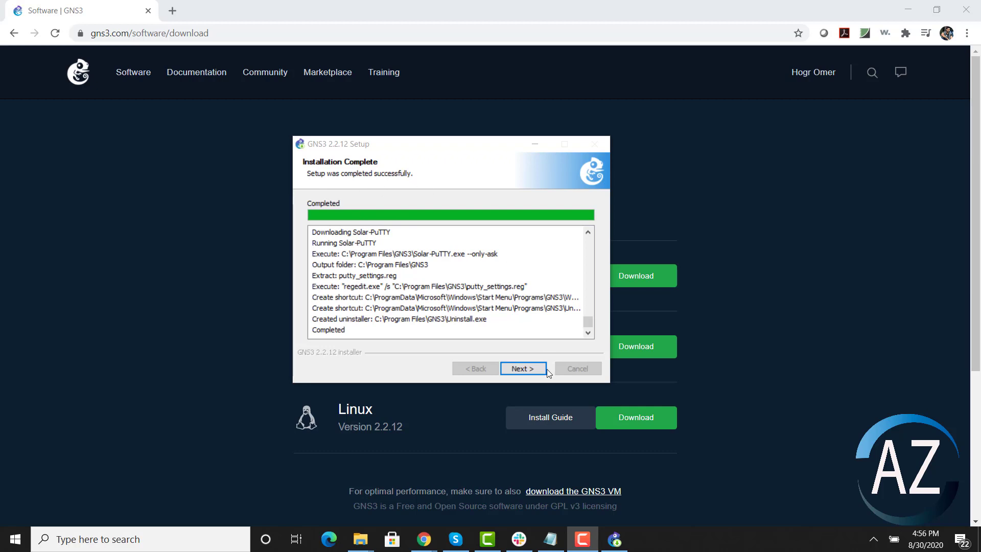
- Accept the free SolarWinds Standard Toolset licence offer and advance to the final setup page
click(526, 369)
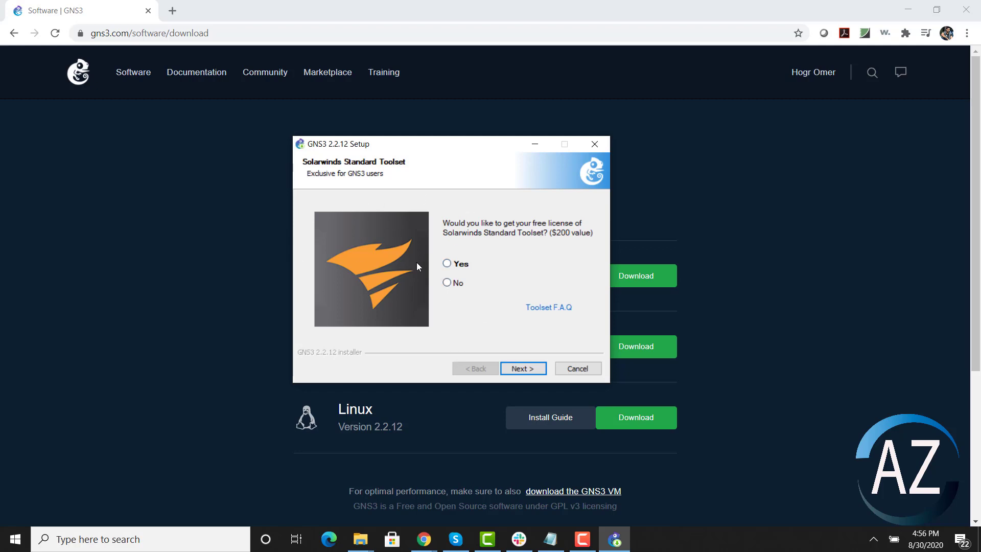
click(446, 263)
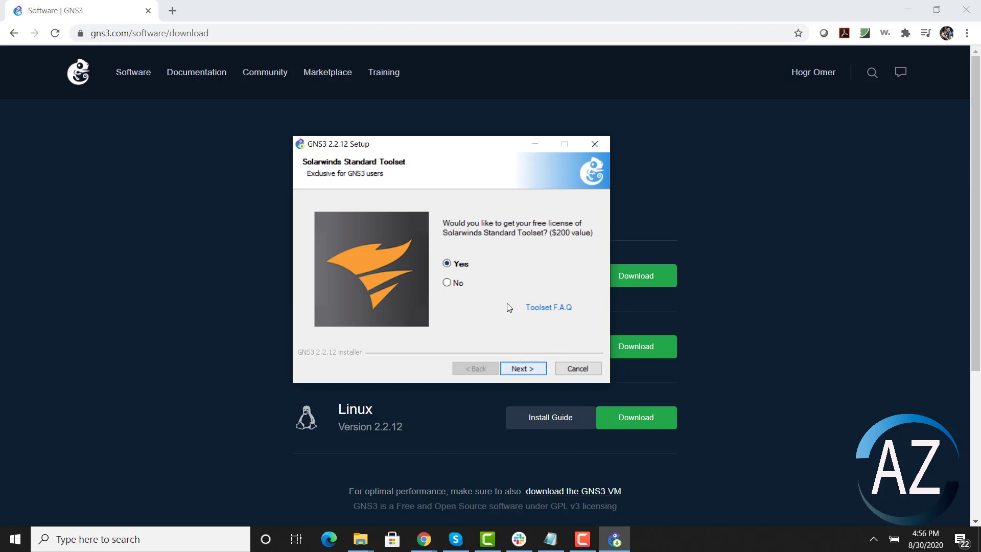
click(523, 368)
click(523, 368)
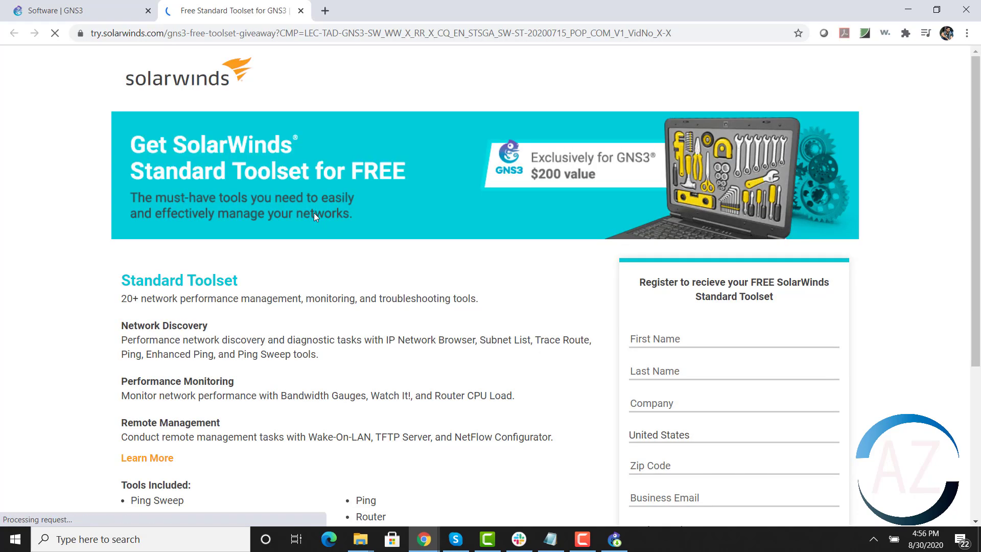
- Scroll through the SolarWinds Standard Toolset offer page in the browser
scroll(333, 300, down, 1)
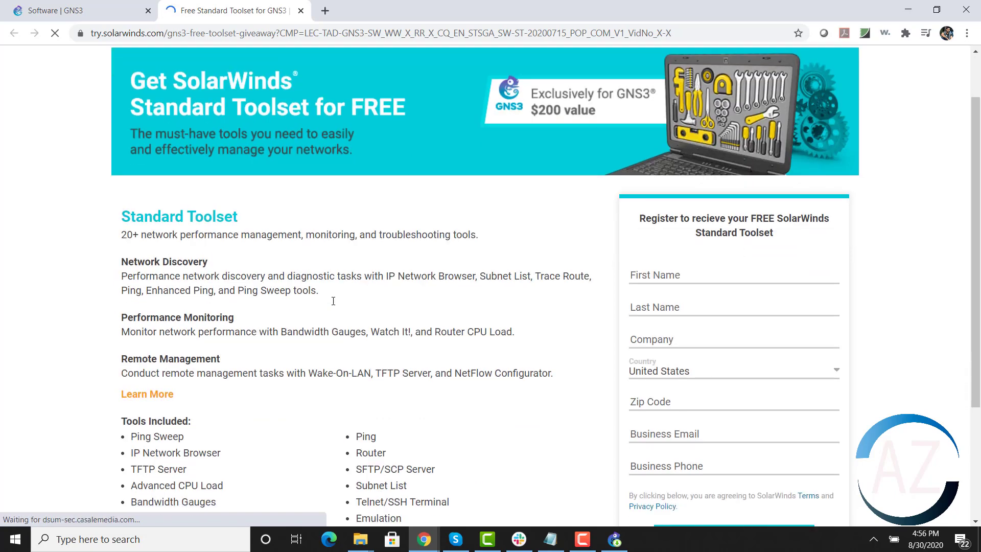
scroll(333, 301, down, 1)
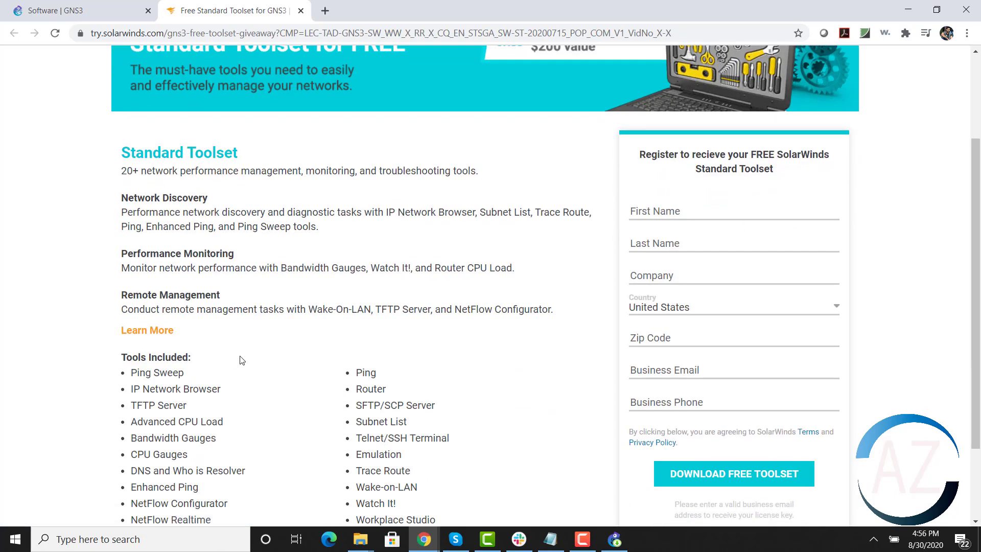
scroll(256, 379, down, 1)
scroll(255, 379, down, 2)
scroll(339, 361, up, 4)
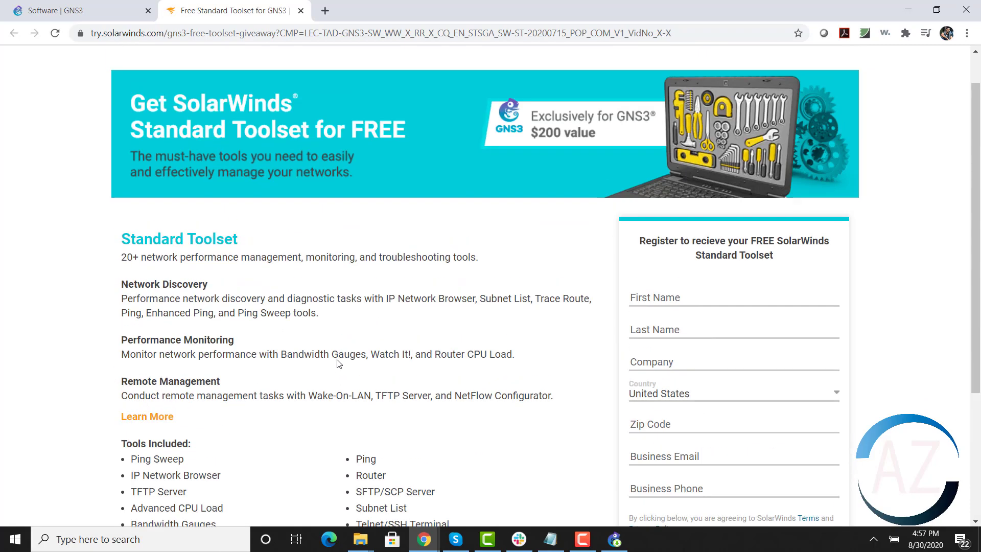
- Return to the GNS3 setup completion page and keep Start GNS3 ticked
click(614, 539)
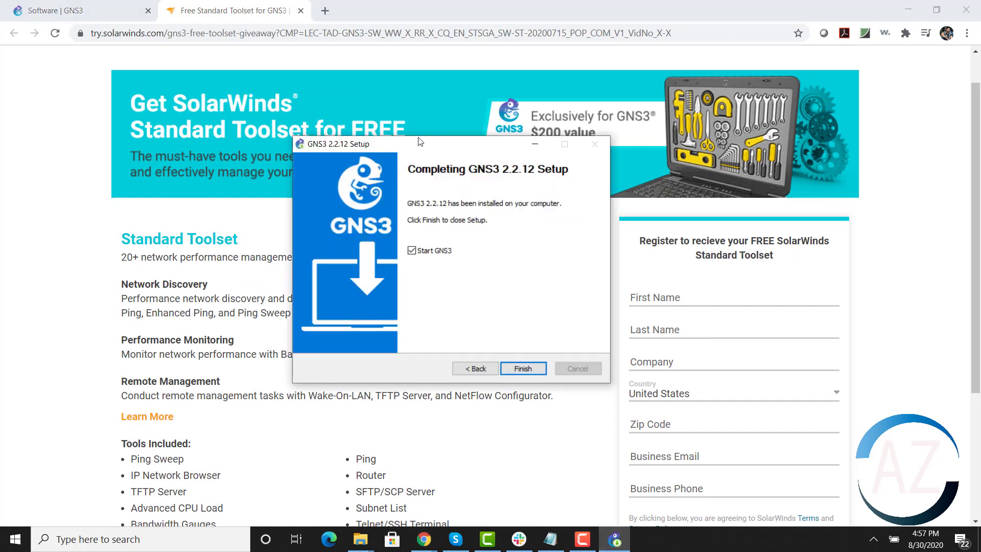
drag(419, 141, 435, 145)
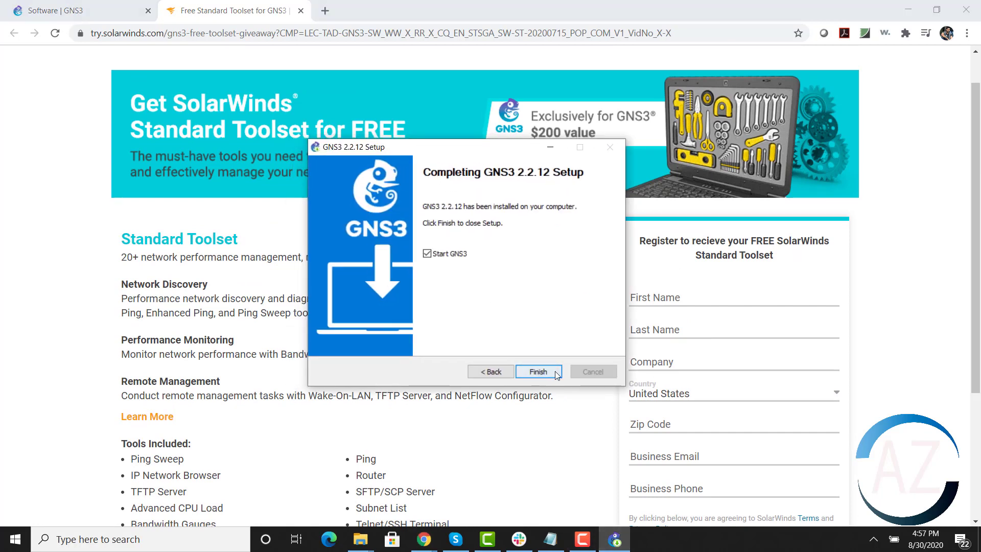
click(429, 255)
click(427, 254)
- Finish setup, cancel the Setup Wizard, maximize GNS3 and widen the Topology and Servers Summary panels
click(539, 372)
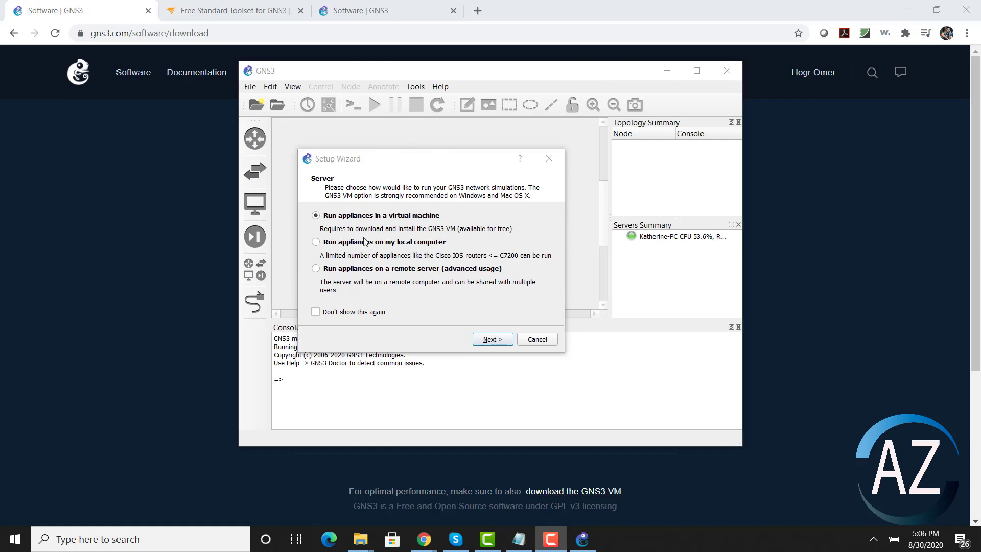
click(537, 339)
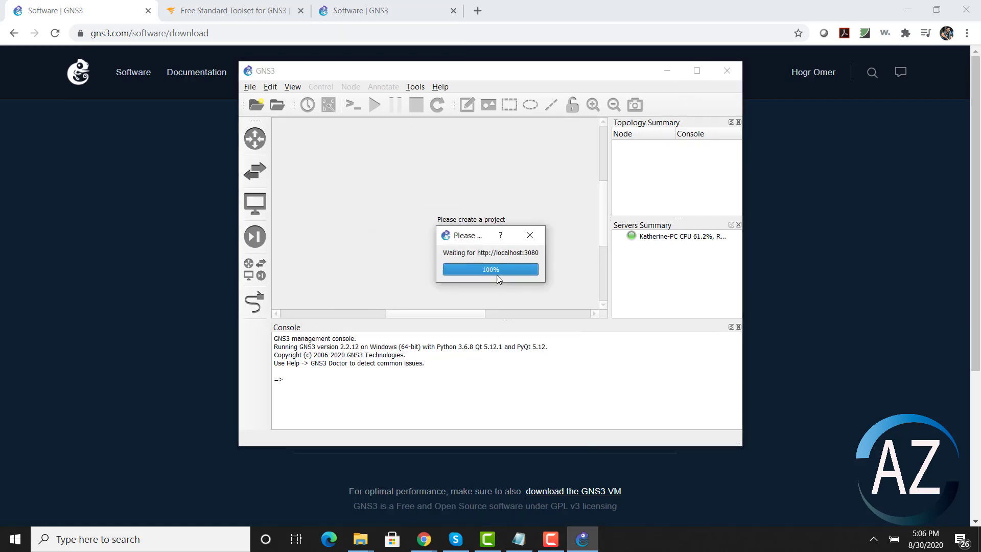
click(696, 70)
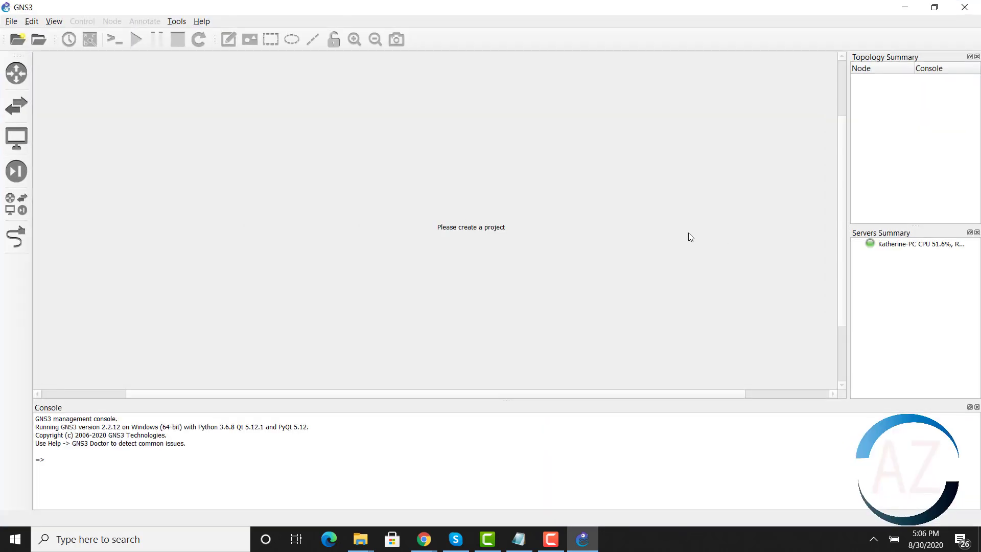
drag(846, 269, 764, 269)
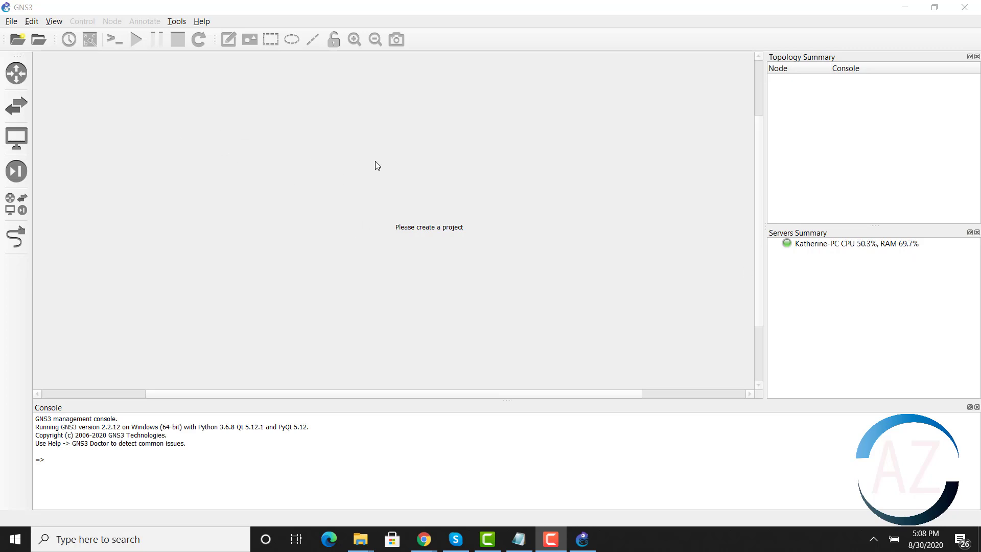
- Create a new blank project named myfirstproject in place of 'untitled'
click(11, 23)
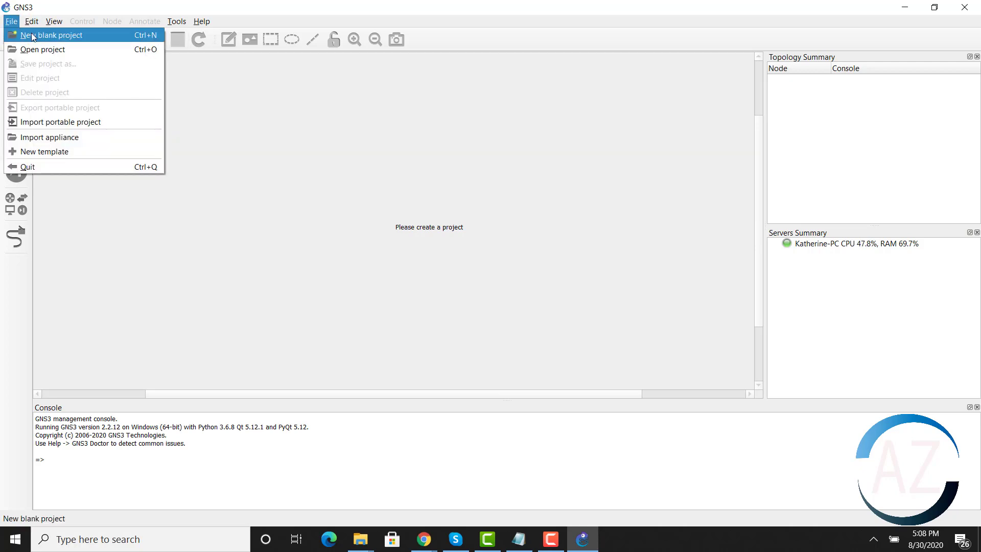
click(67, 36)
drag(367, 227, 279, 228)
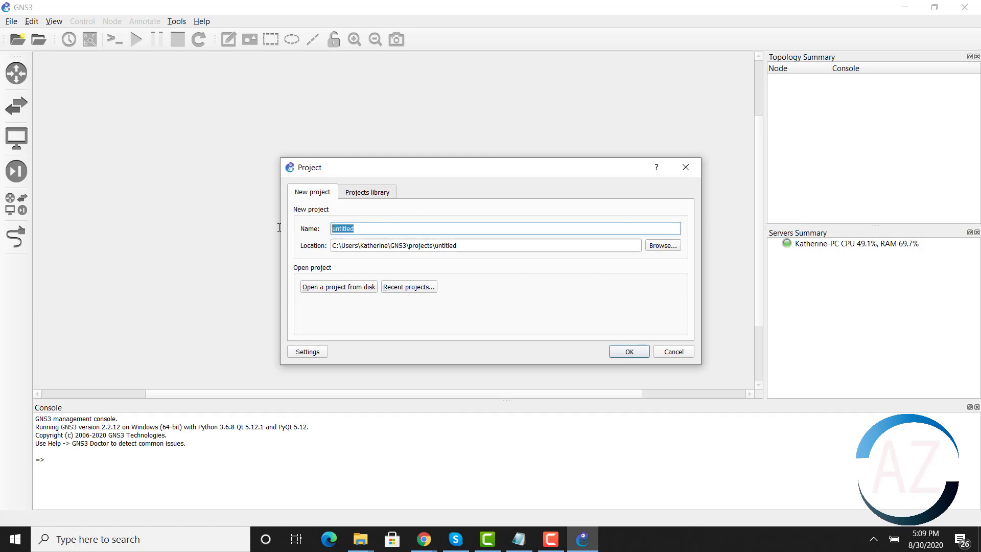
text(myfirstproject)
click(636, 354)
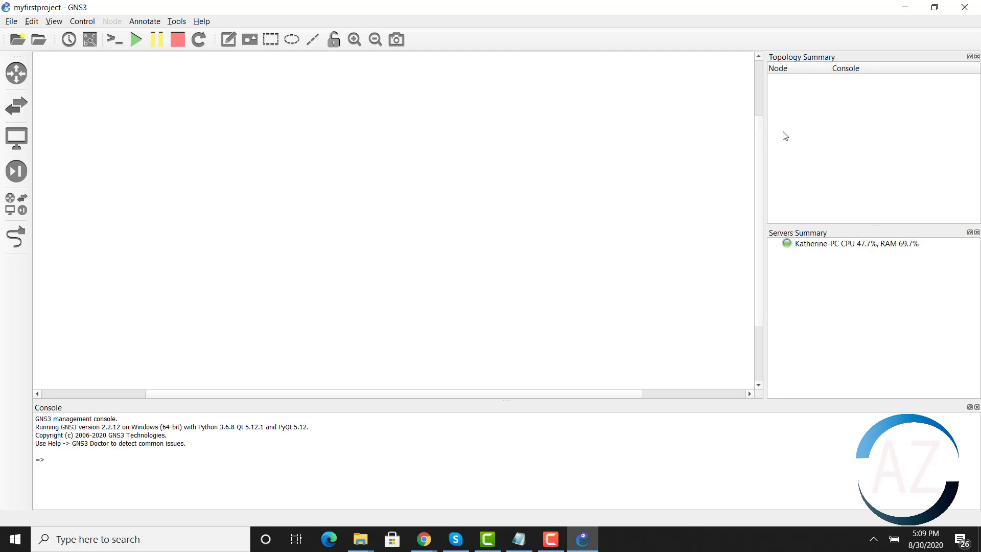
- Place an Ethernet switch with VPCS hosts PC1 on its left and PC2 on its right
click(16, 105)
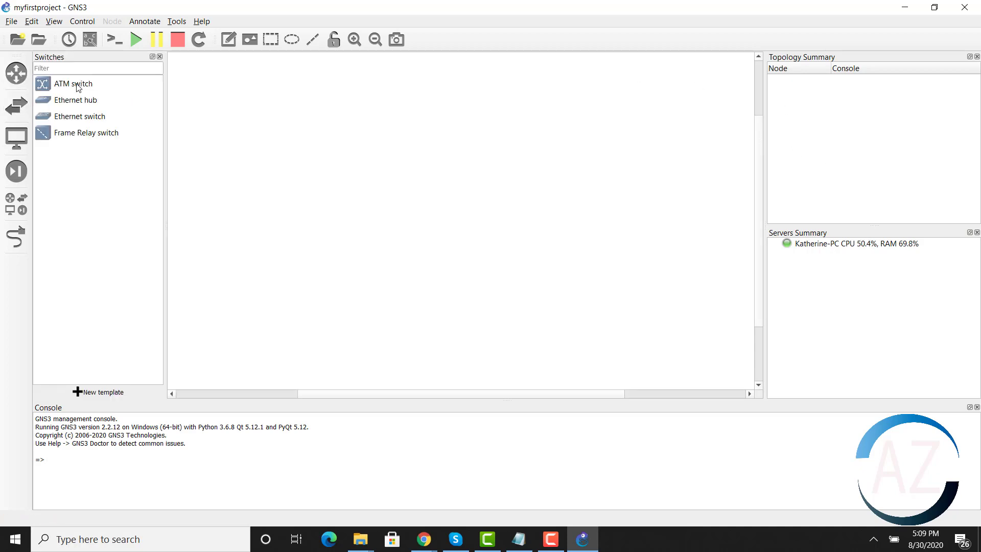
drag(86, 126, 448, 261)
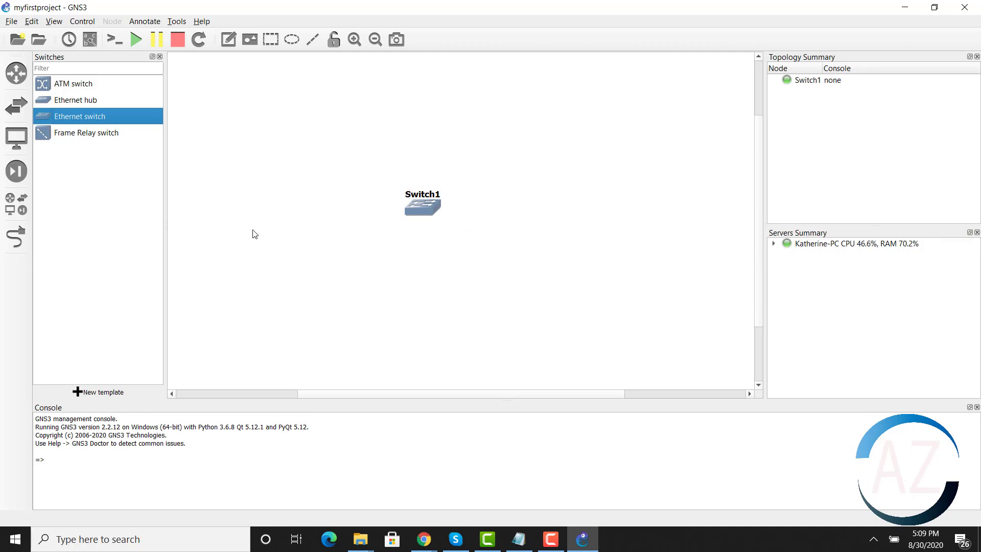
click(17, 138)
drag(66, 121, 329, 246)
drag(57, 117, 580, 236)
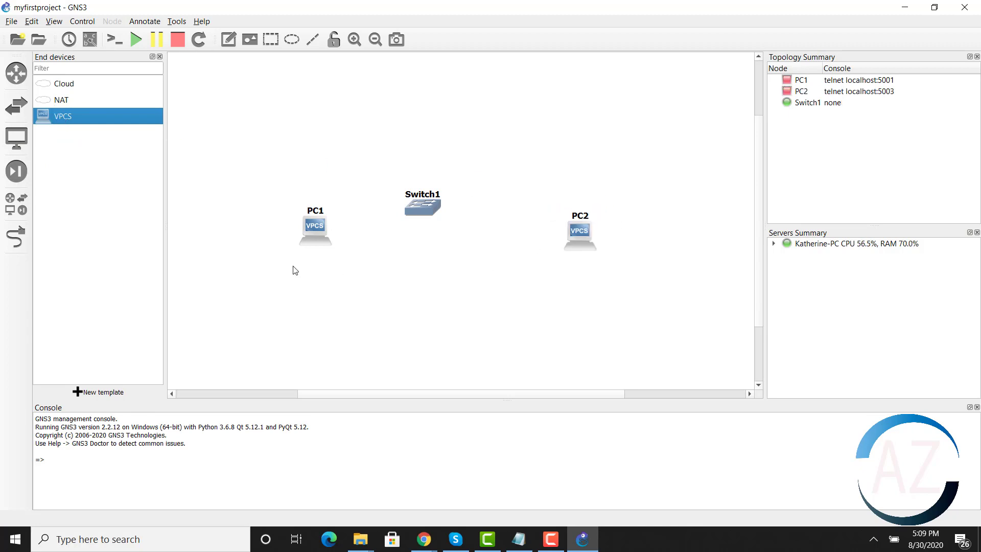
click(160, 56)
drag(237, 229, 221, 211)
drag(519, 232, 492, 209)
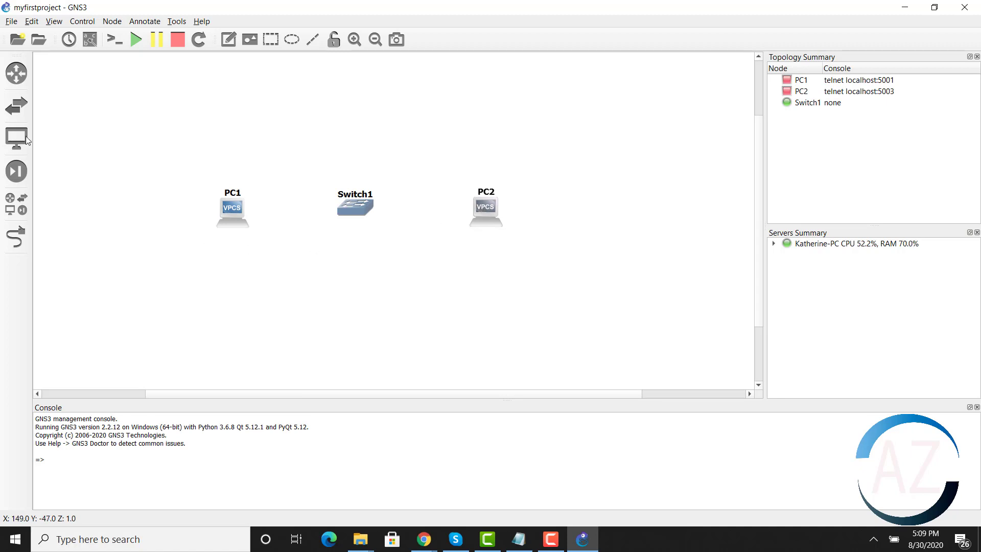
key(alt+Tab)
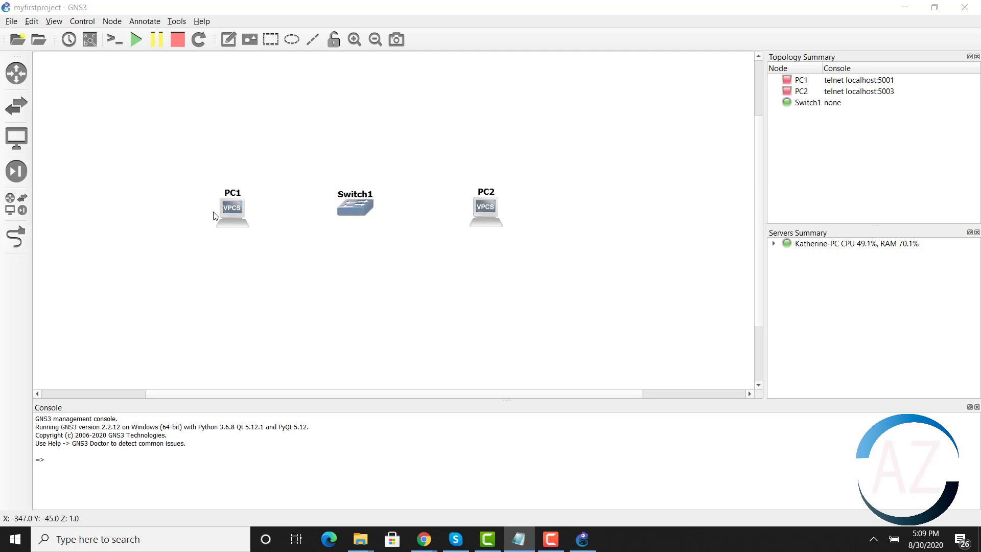
- Link PC1 Ethernet0 to Switch1 Ethernet0 and PC2 Ethernet0 to Switch1 Ethernet1
click(19, 242)
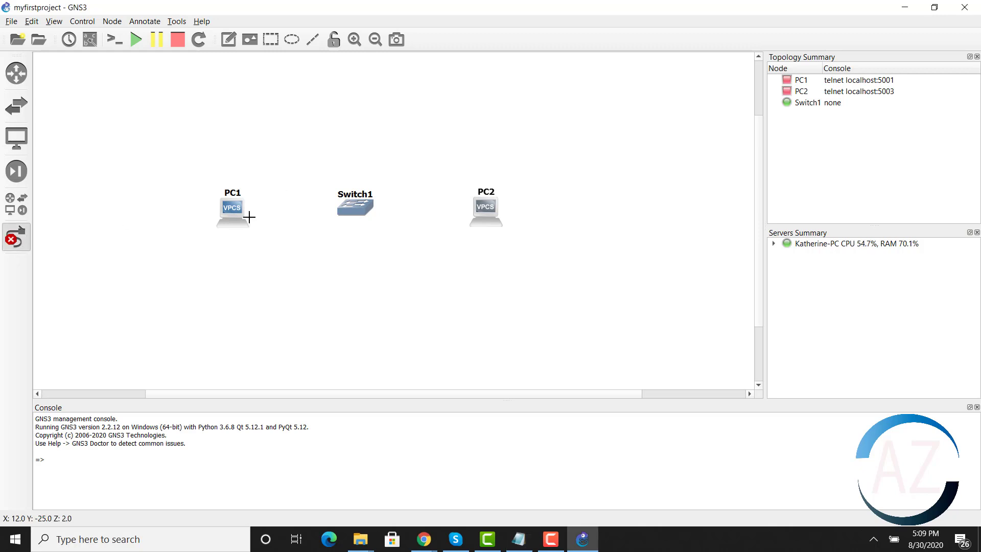
click(241, 211)
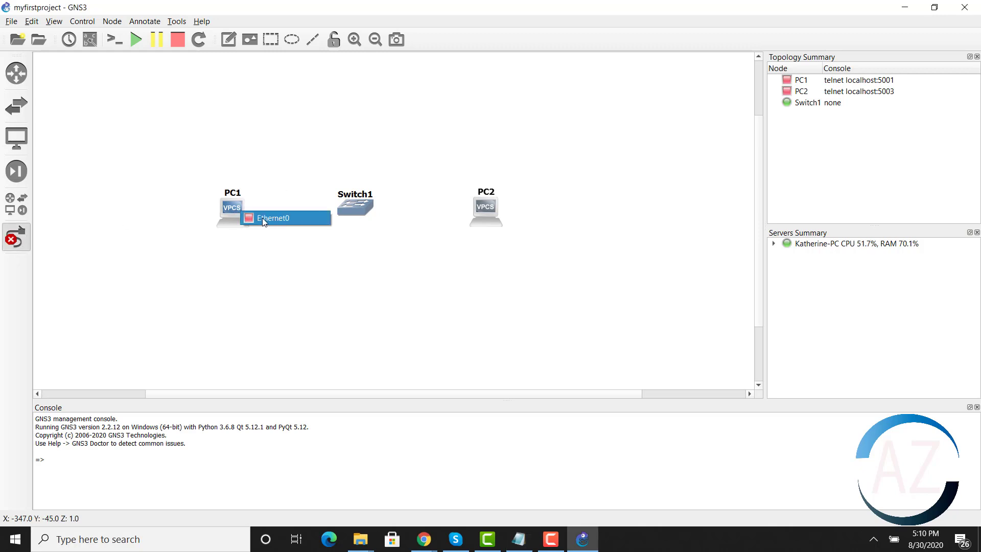
click(262, 217)
click(351, 209)
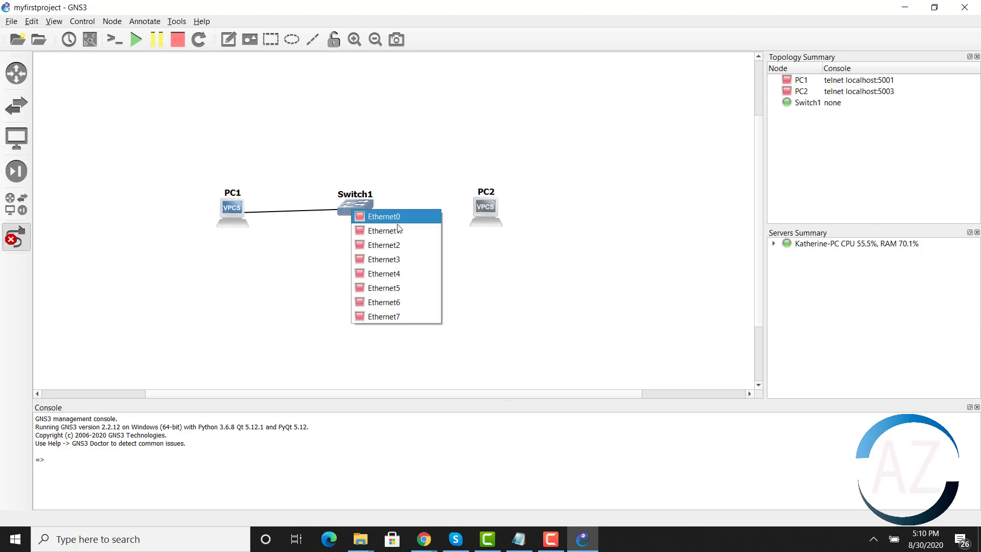
click(386, 217)
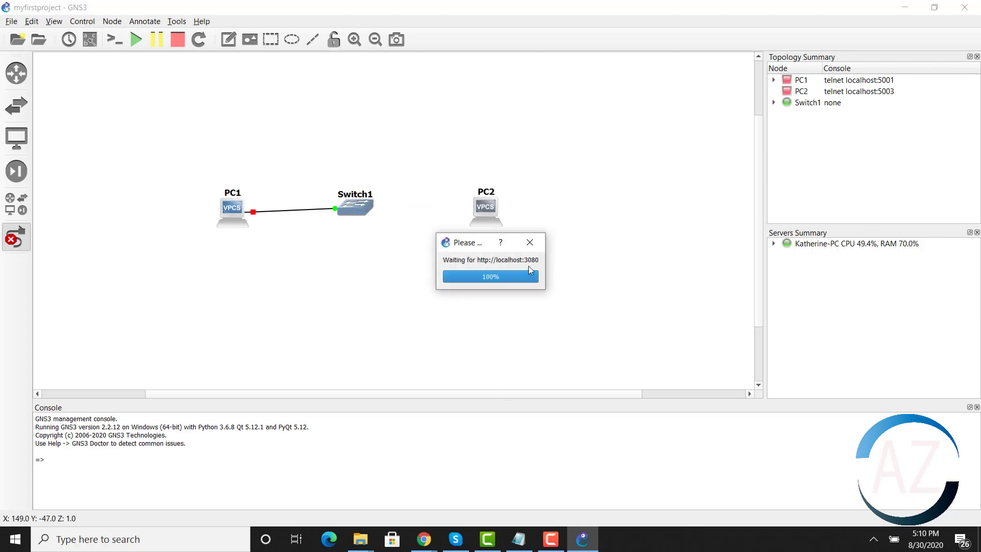
click(486, 209)
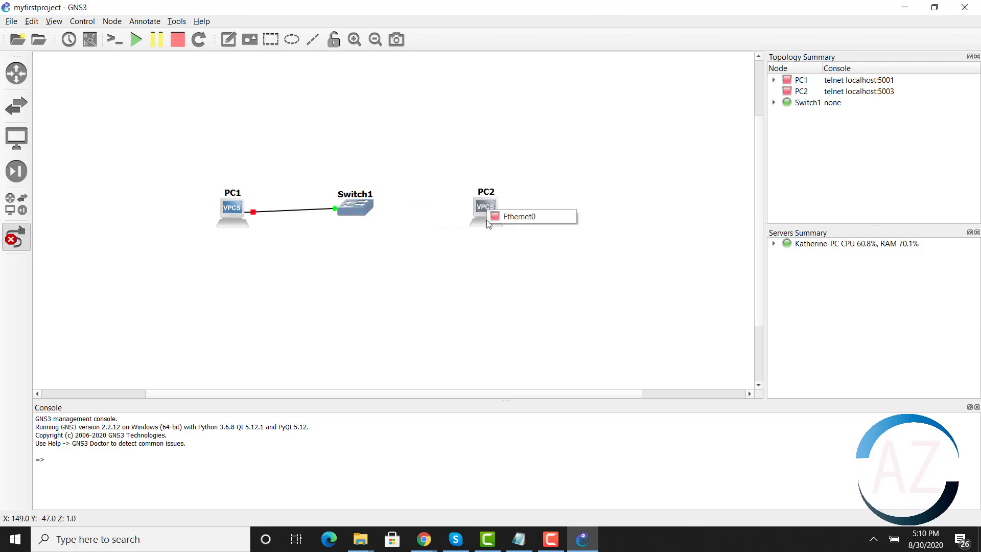
click(515, 218)
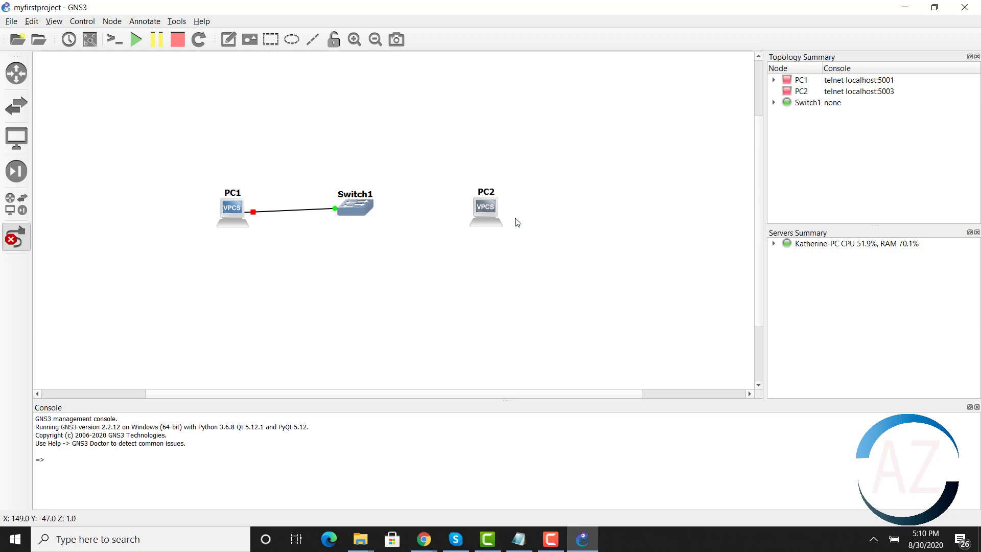
click(358, 208)
click(390, 230)
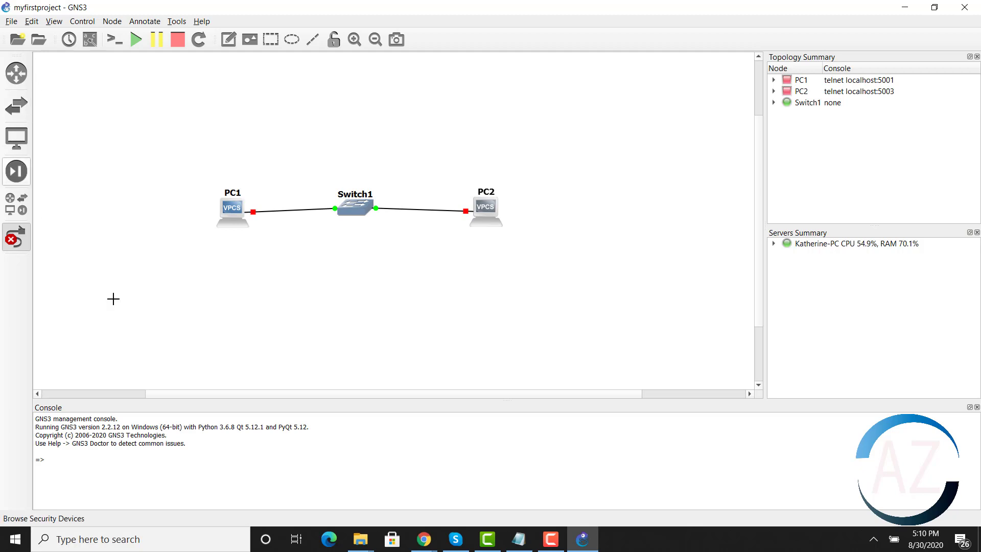
right_click(182, 292)
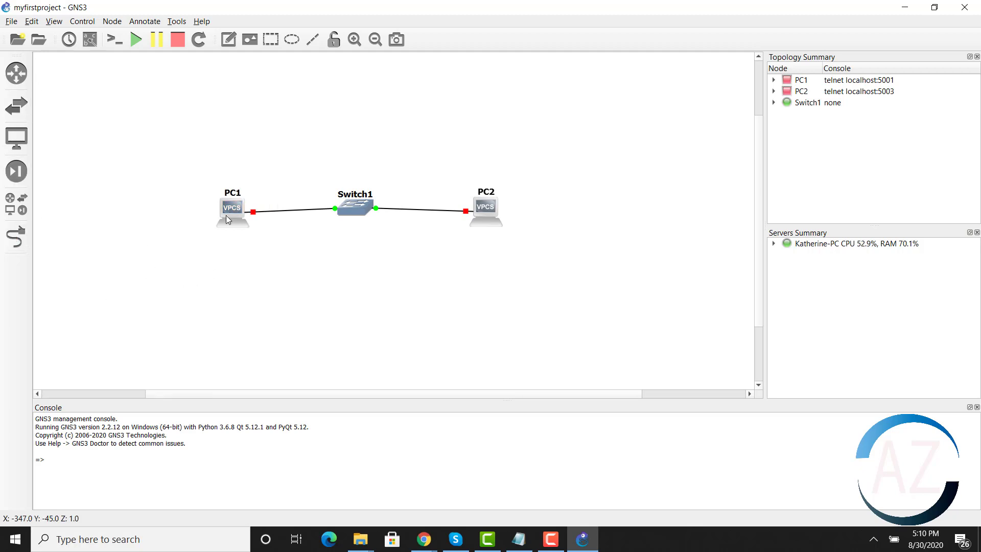
drag(225, 216, 226, 206)
drag(488, 210, 466, 201)
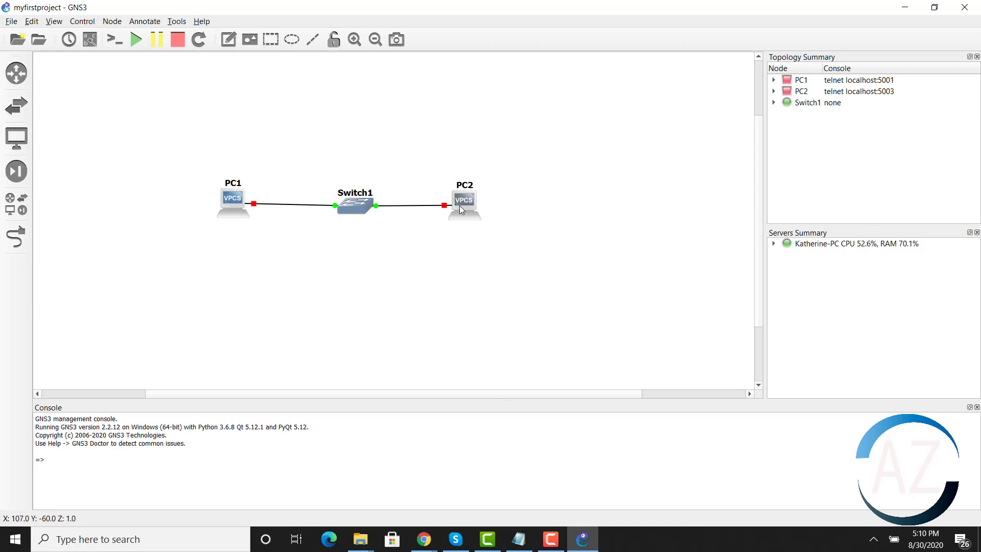
- Change PC1's symbol to 'client' from the Affinity-square-blue symbol set
right_click(239, 203)
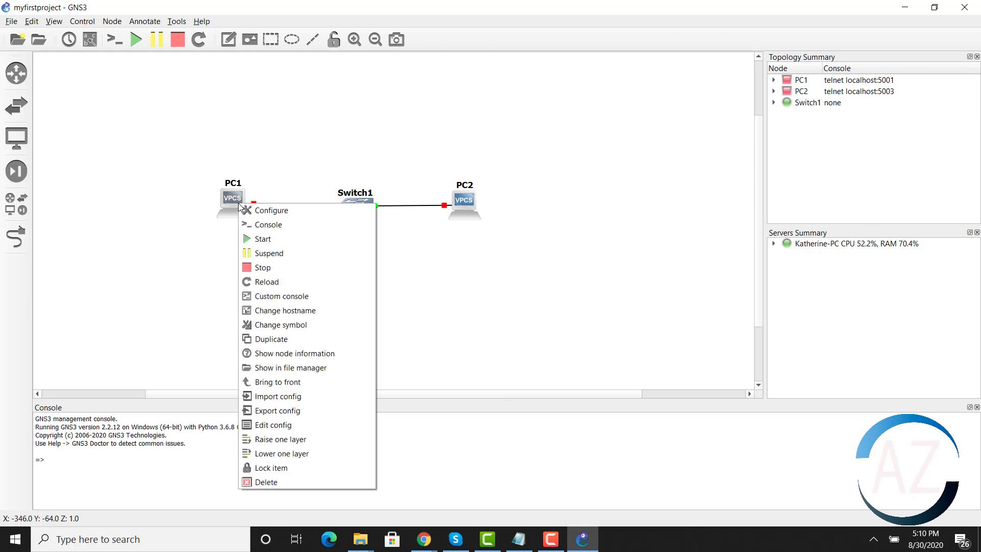
click(286, 325)
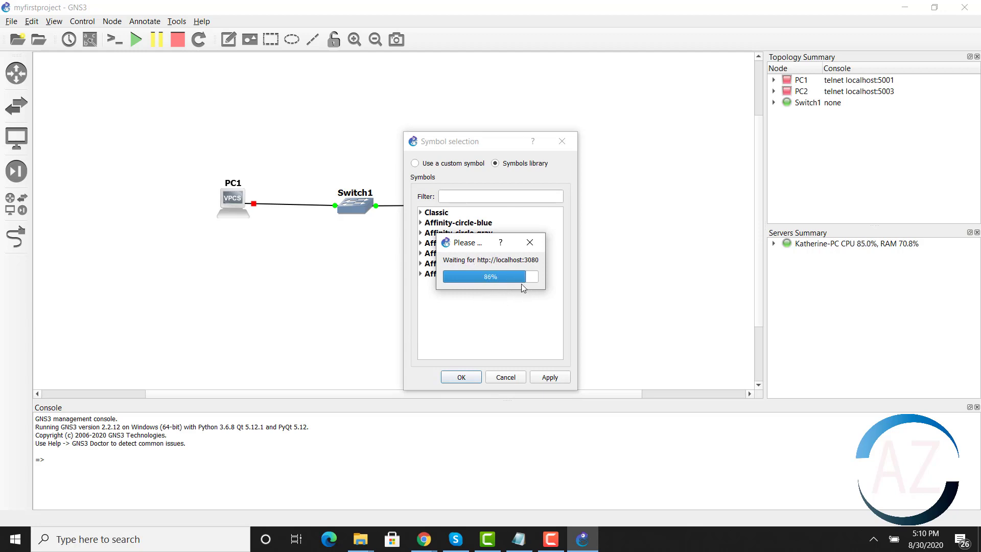
click(420, 212)
click(475, 196)
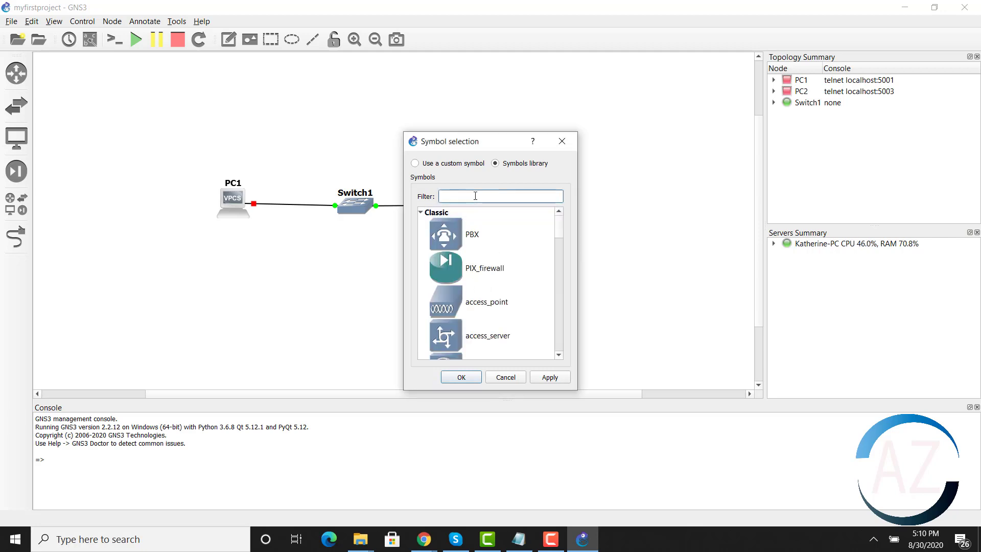
text(vp)
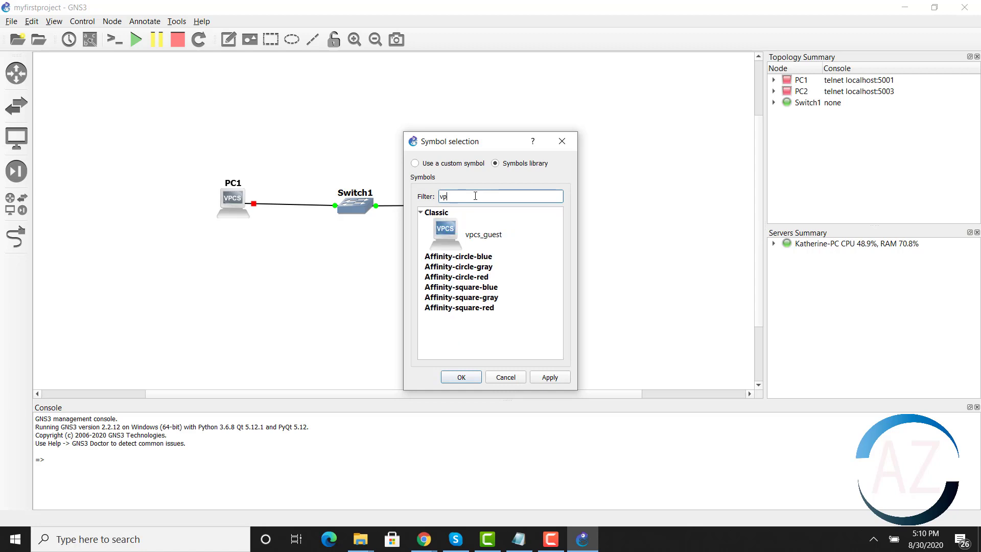
key(BackSpace)
key(BackSpace)
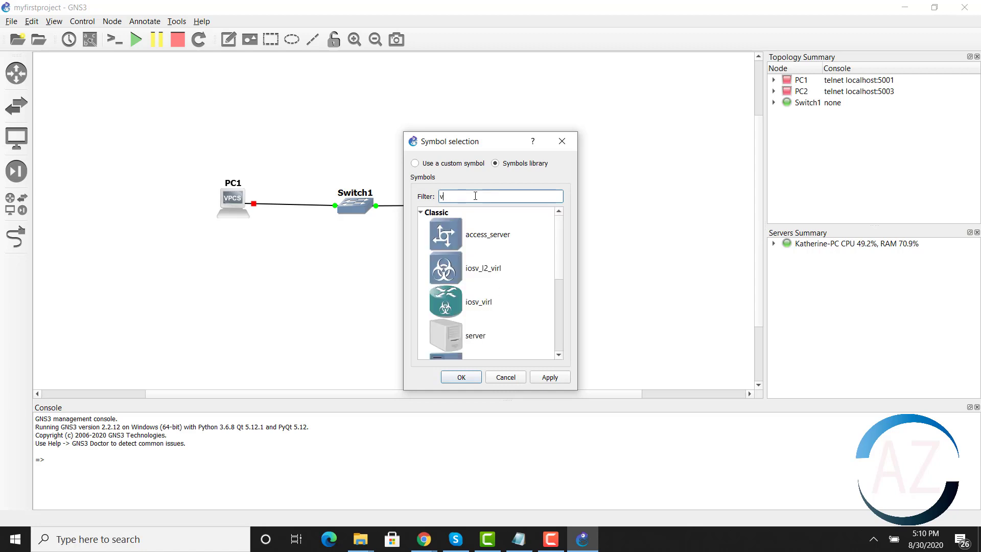
click(419, 212)
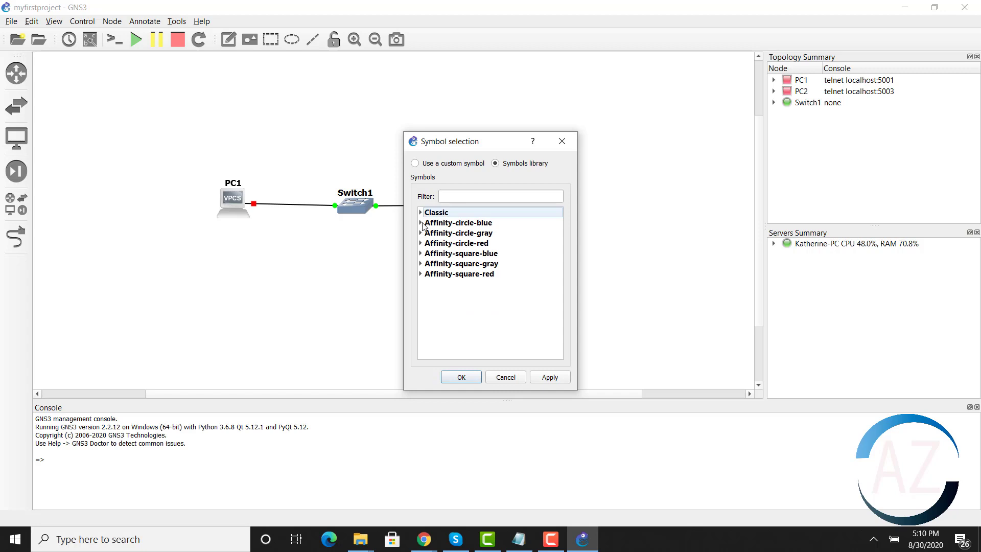
click(421, 253)
scroll(511, 258, down, 3)
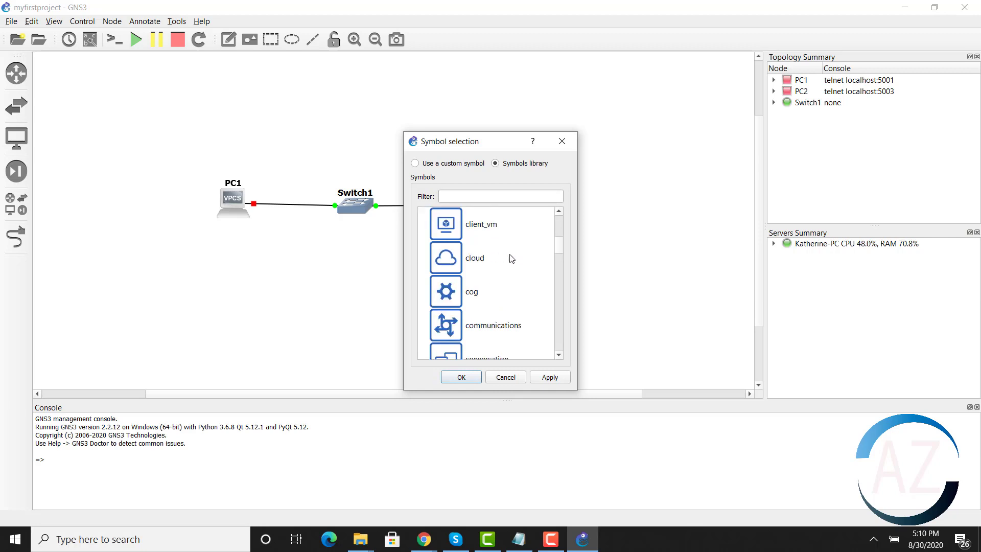
scroll(491, 269, up, 1)
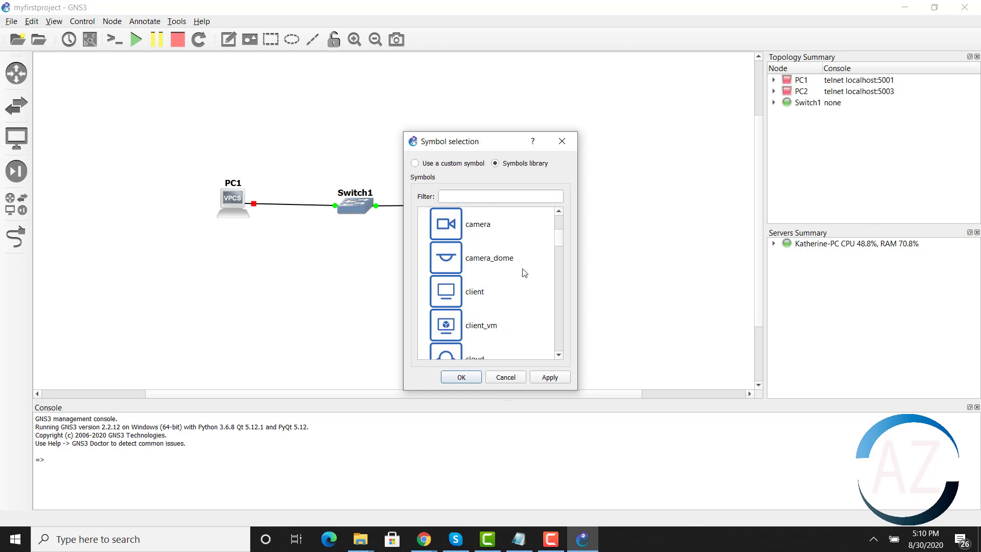
click(457, 295)
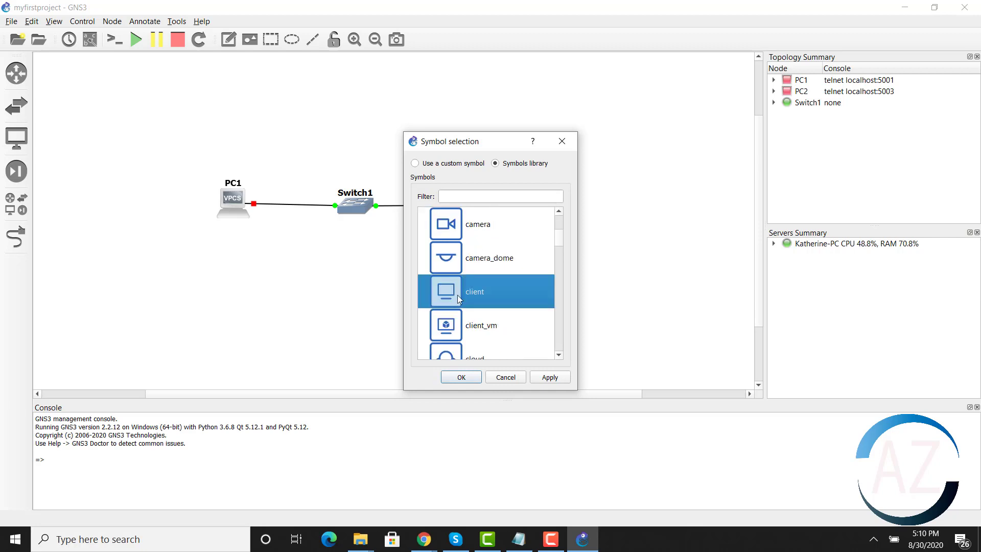
click(461, 377)
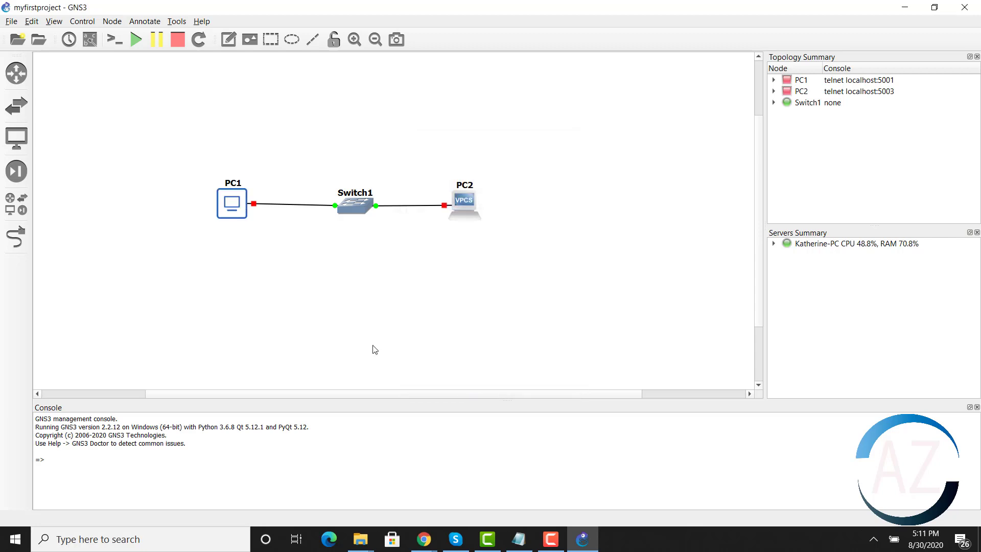
- Give PC2 the Affinity-square-blue 'client' symbol to match PC1
right_click(473, 214)
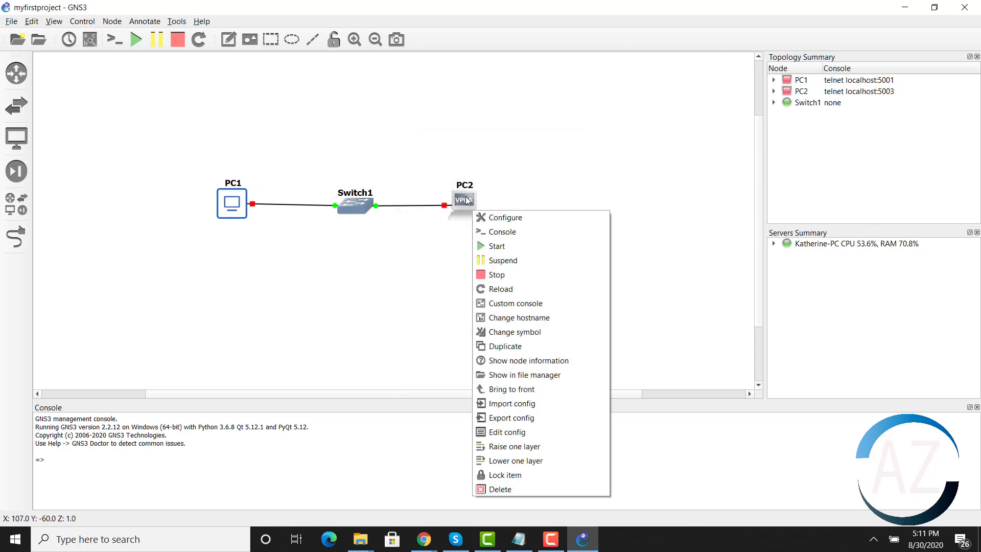
click(533, 329)
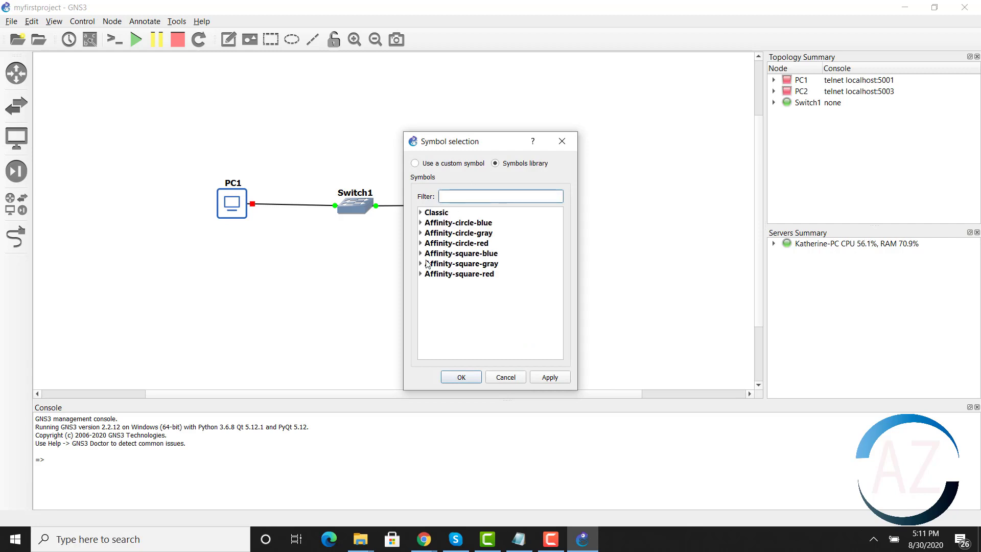
click(421, 254)
scroll(468, 292, down, 1)
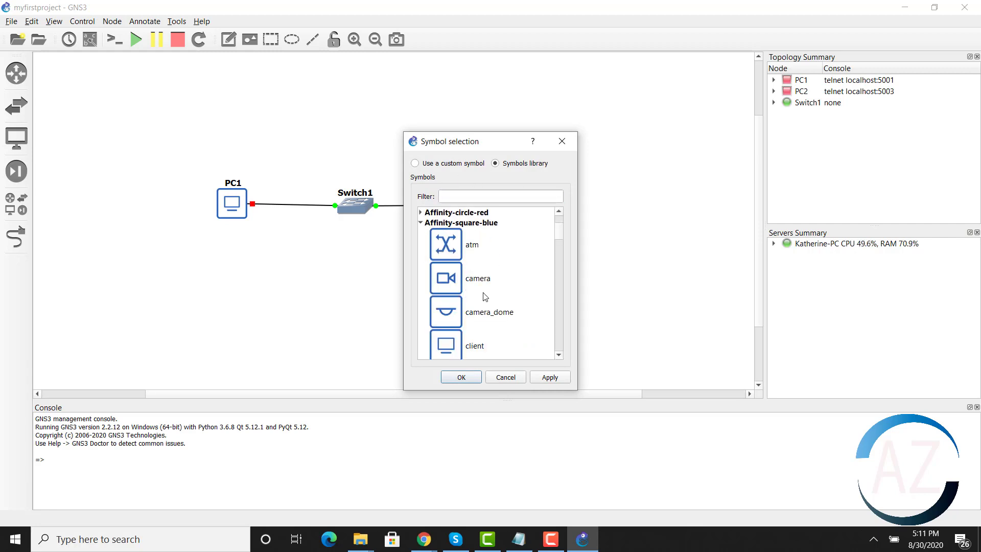
scroll(484, 295, down, 1)
click(454, 303)
click(465, 379)
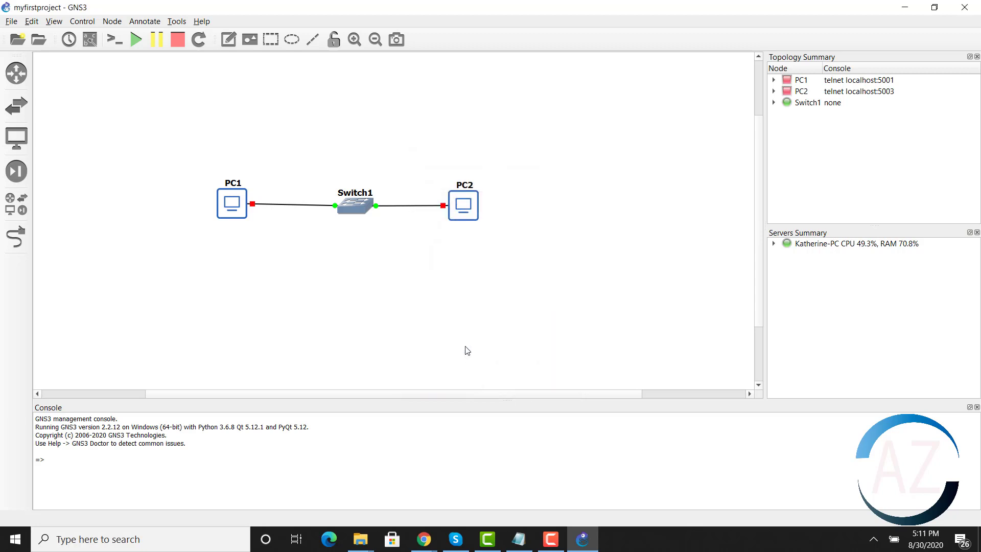
- Change Switch1's symbol to the Affinity-square-blue 'switch' icon
right_click(362, 214)
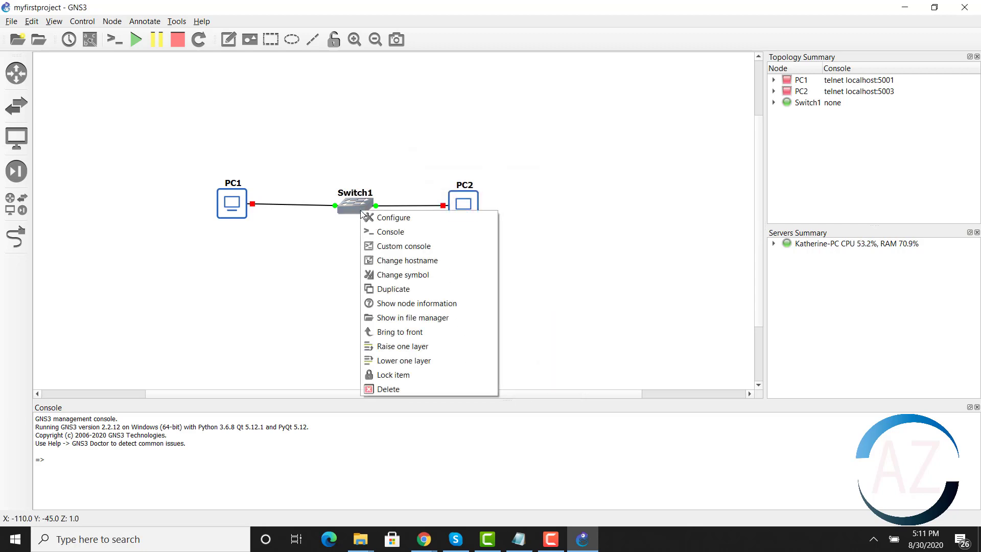
click(403, 275)
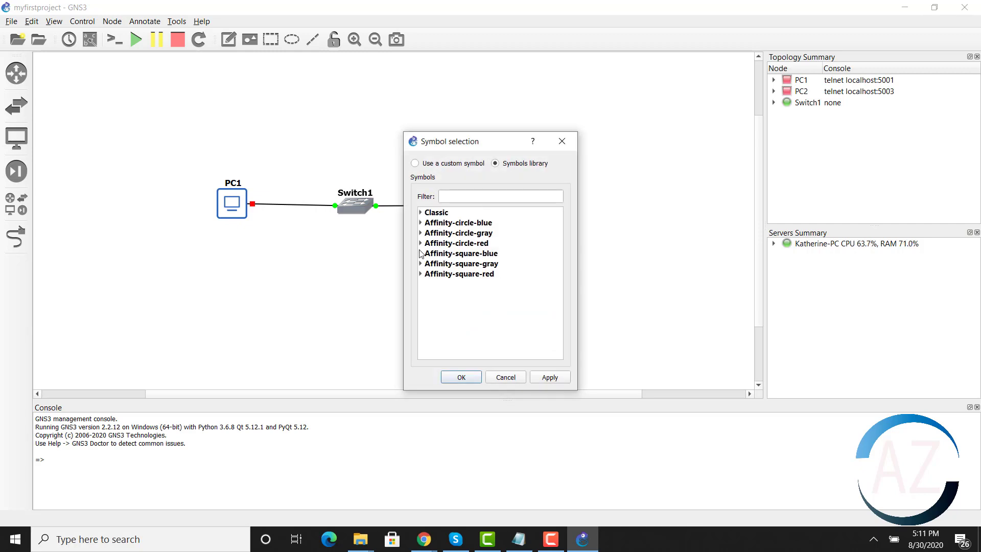
click(419, 254)
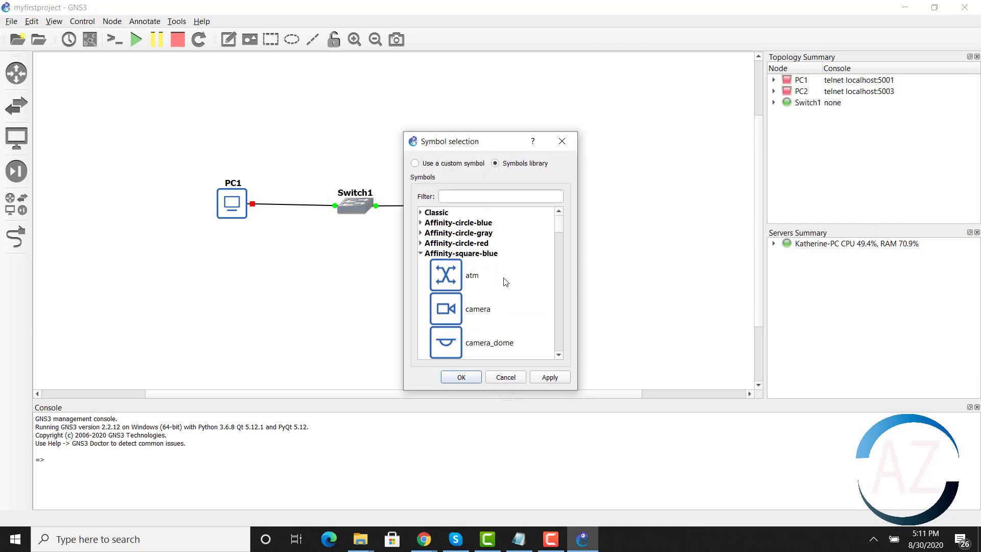
scroll(514, 286, down, 10)
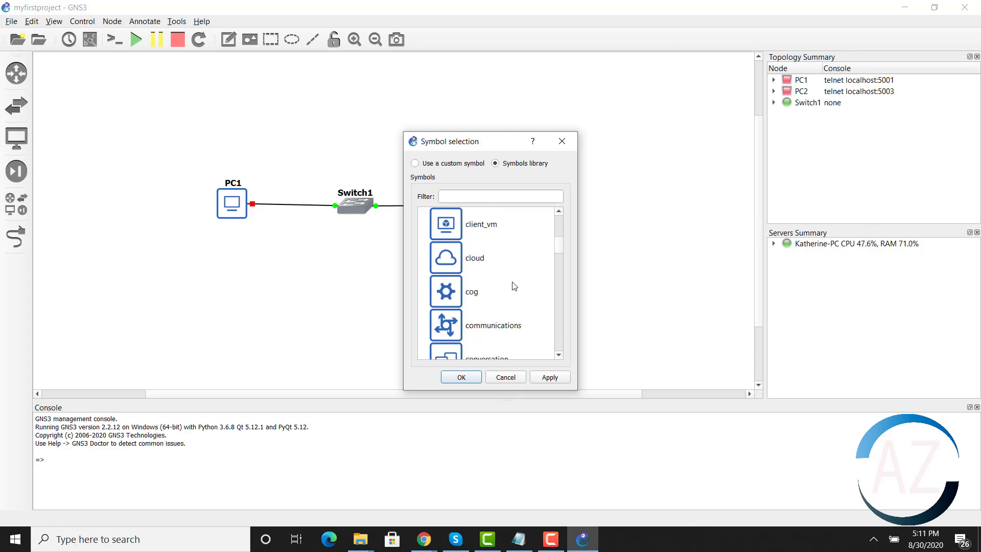
scroll(514, 286, down, 2)
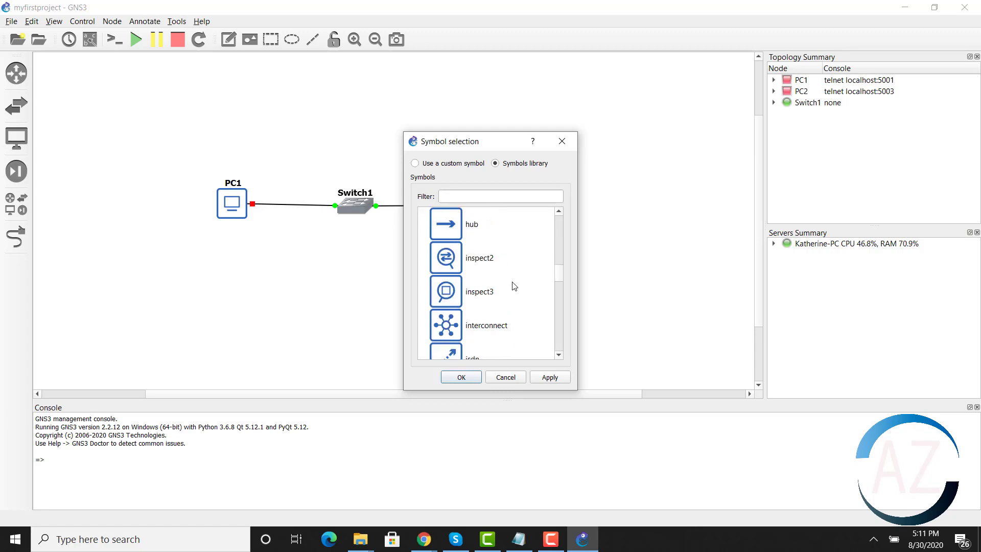
scroll(514, 286, down, 10)
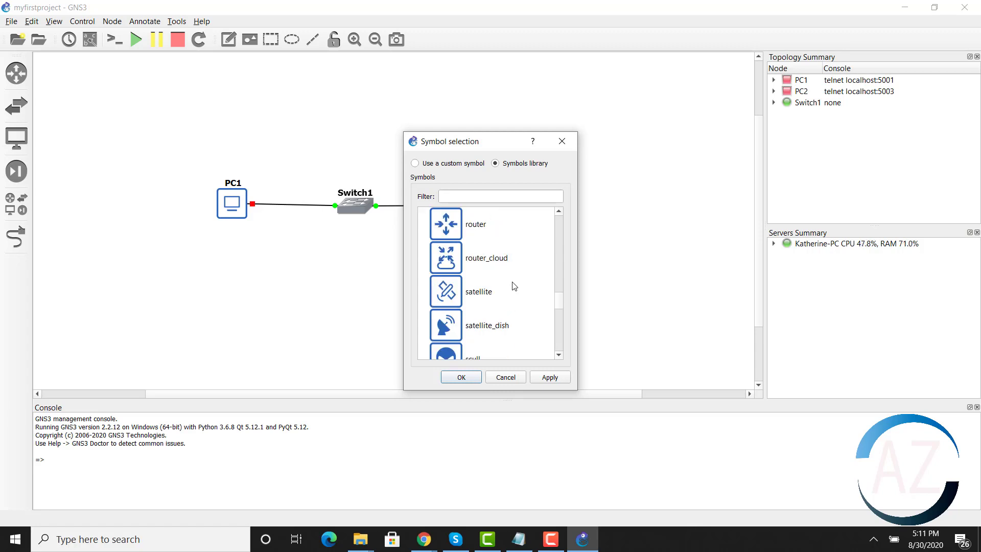
scroll(513, 286, down, 1)
click(455, 267)
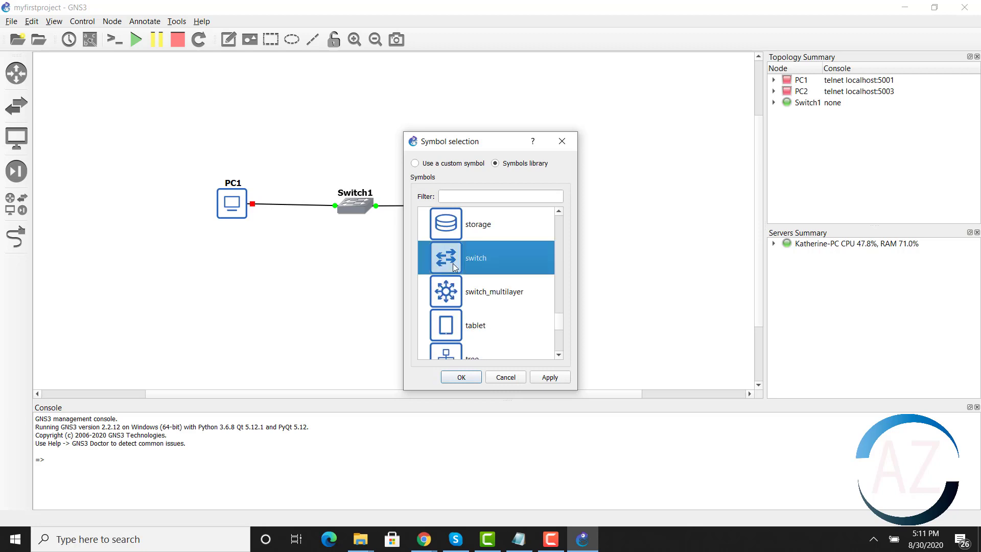
click(457, 377)
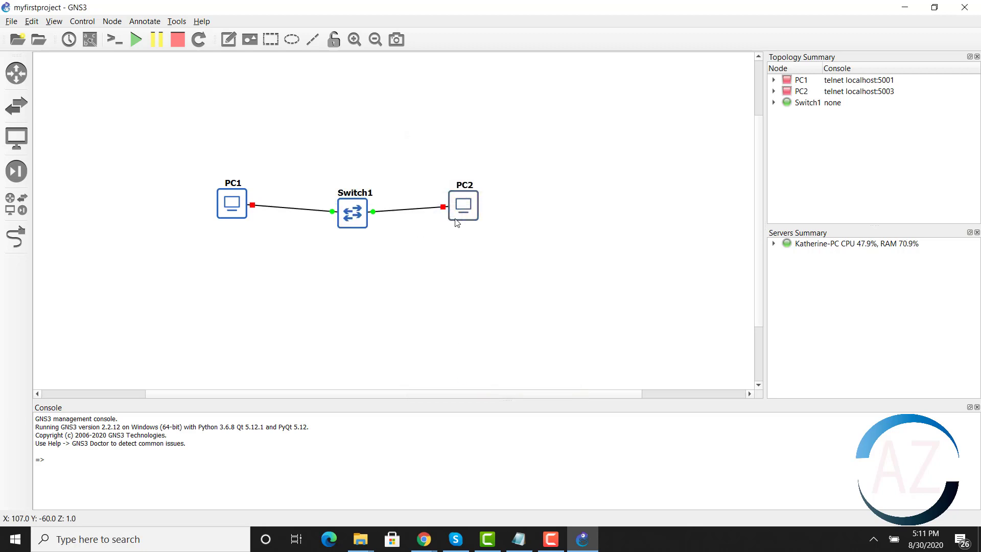
- Reposition Switch1, PC2 and PC1, moving PC2 up-right and Switch1 down between the PCs
drag(351, 214, 354, 206)
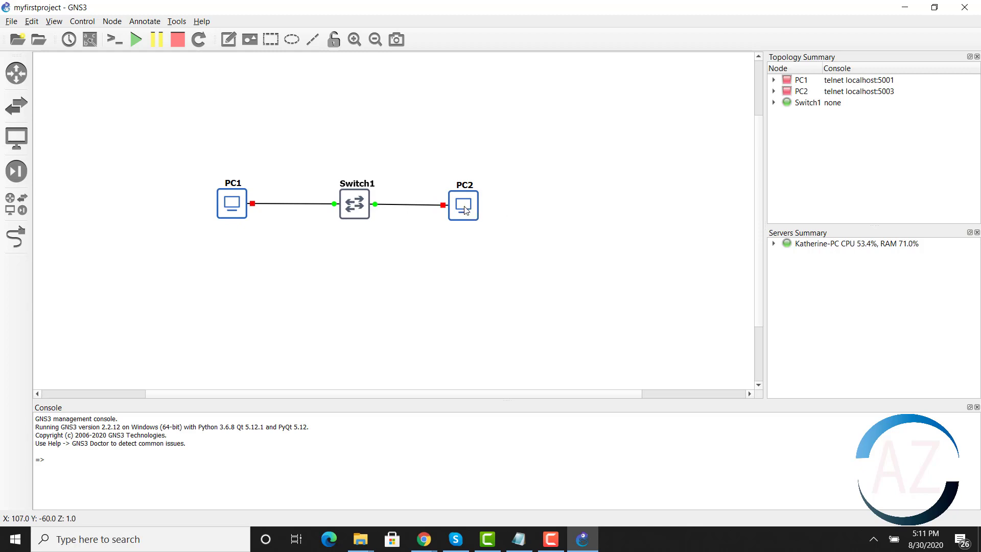
click(544, 270)
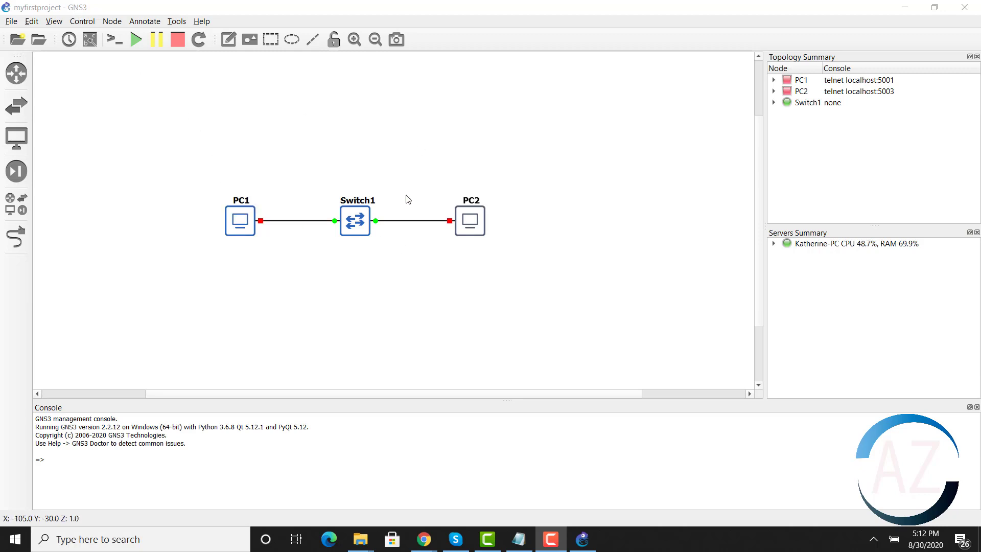
drag(478, 218, 481, 199)
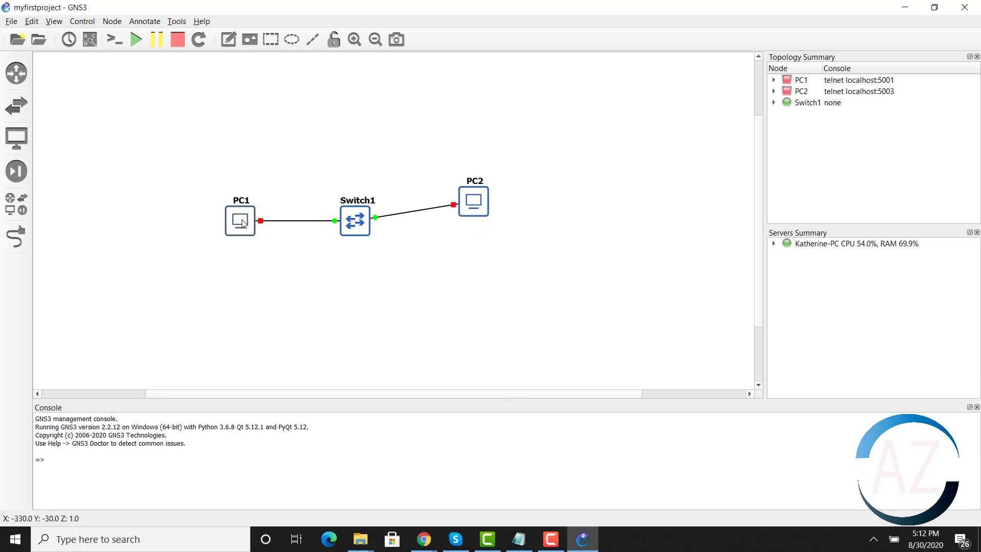
drag(243, 223, 242, 239)
drag(362, 231, 383, 262)
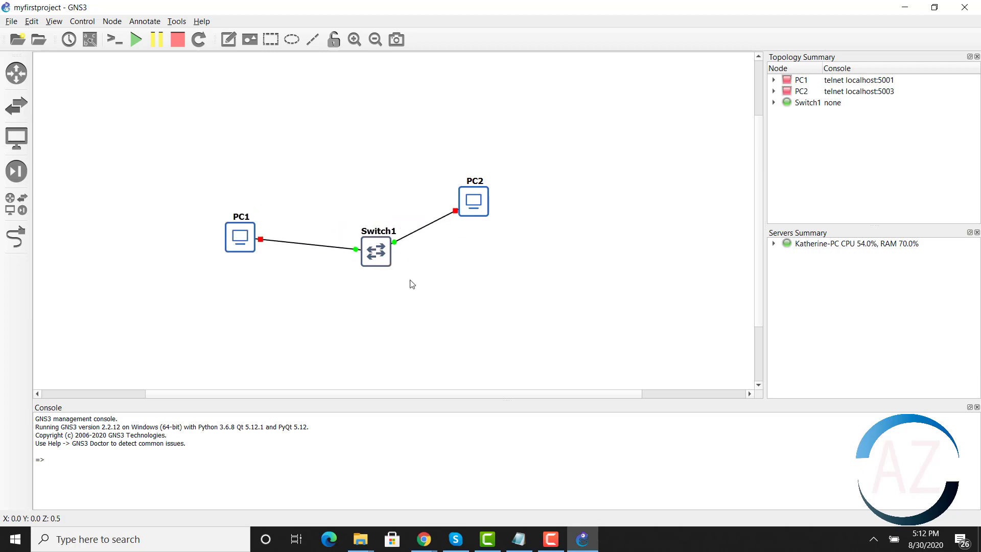
- Show the canvas grid and roughly line up PC1, Switch1 and PC2
click(53, 22)
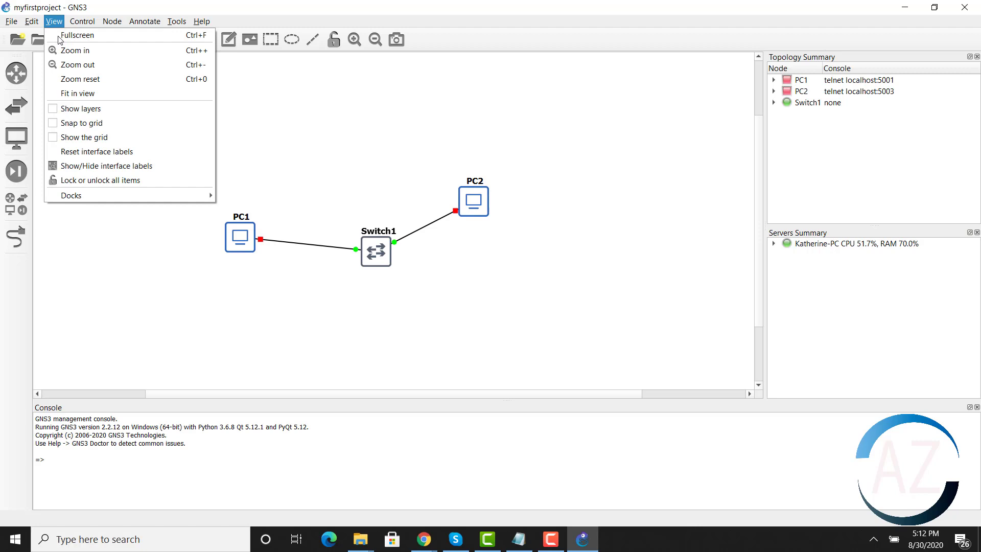
click(71, 136)
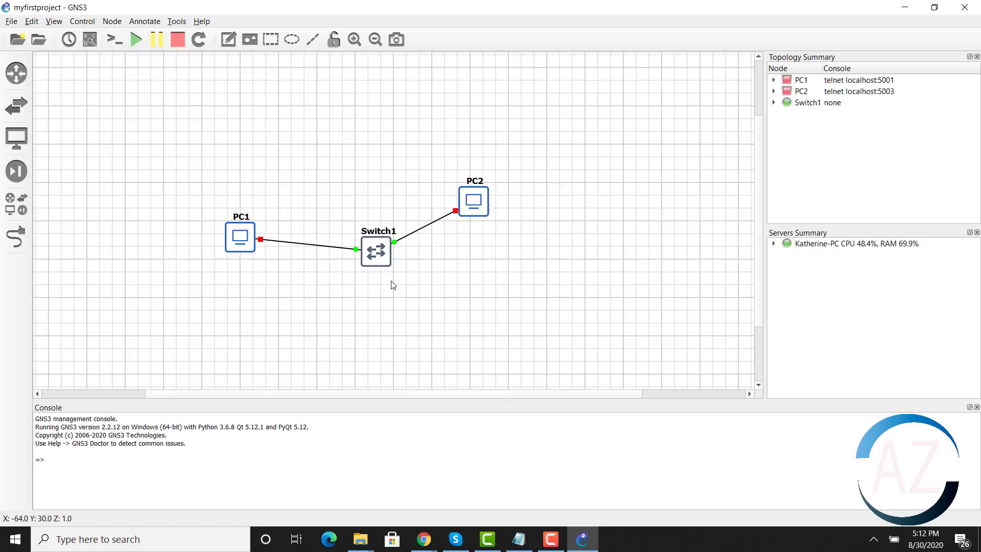
drag(252, 241, 254, 232)
drag(381, 253, 371, 224)
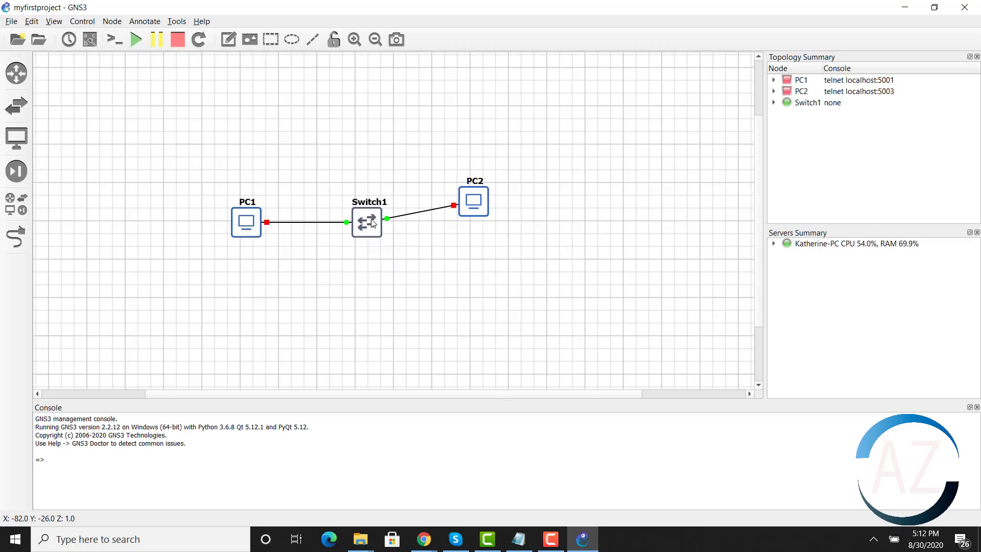
drag(486, 209, 485, 226)
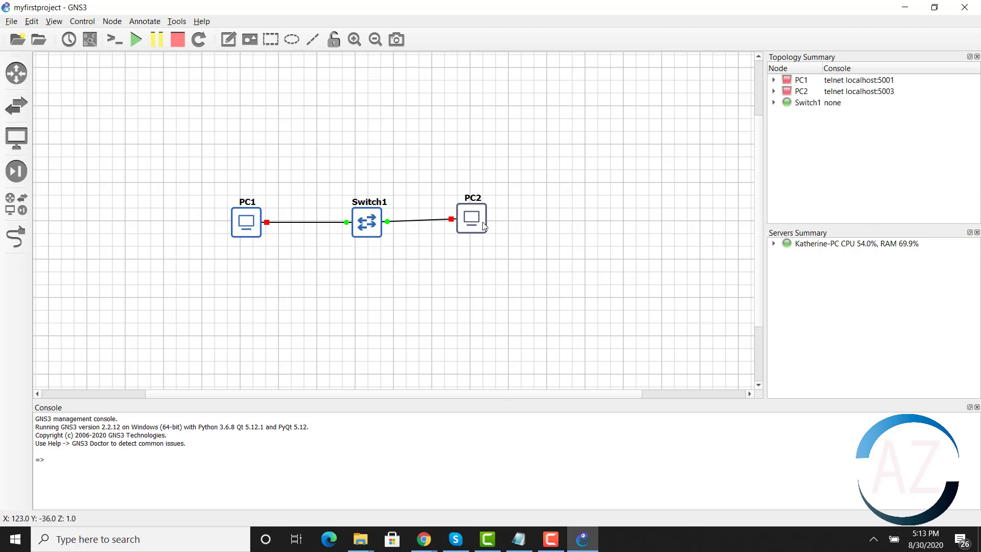
- Enable Snap to grid and snap PC1, Switch1 and PC2 into one level row
click(54, 22)
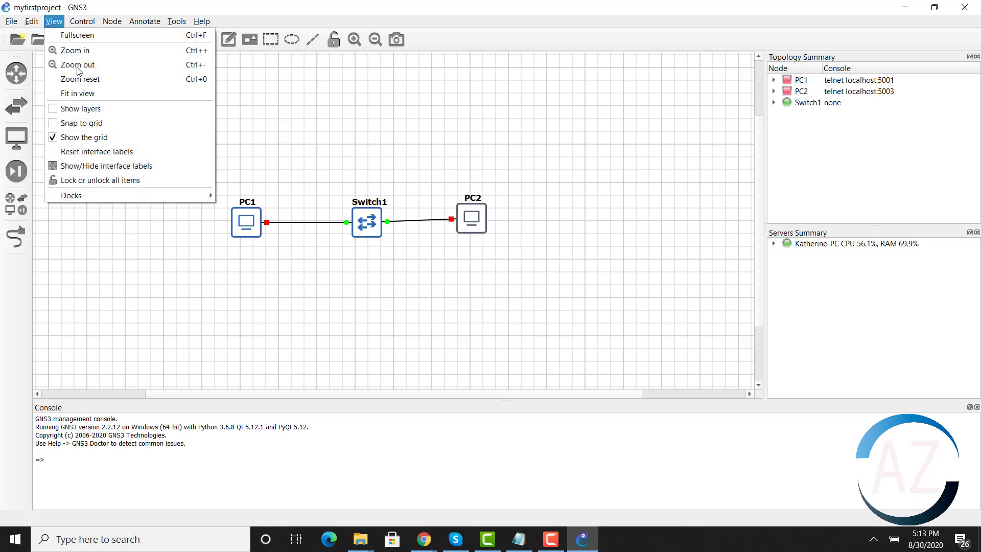
click(60, 130)
mouse_move(258, 230)
mouse_down()
mouse_move(255, 259)
mouse_move(258, 240)
mouse_up()
drag(377, 223, 366, 219)
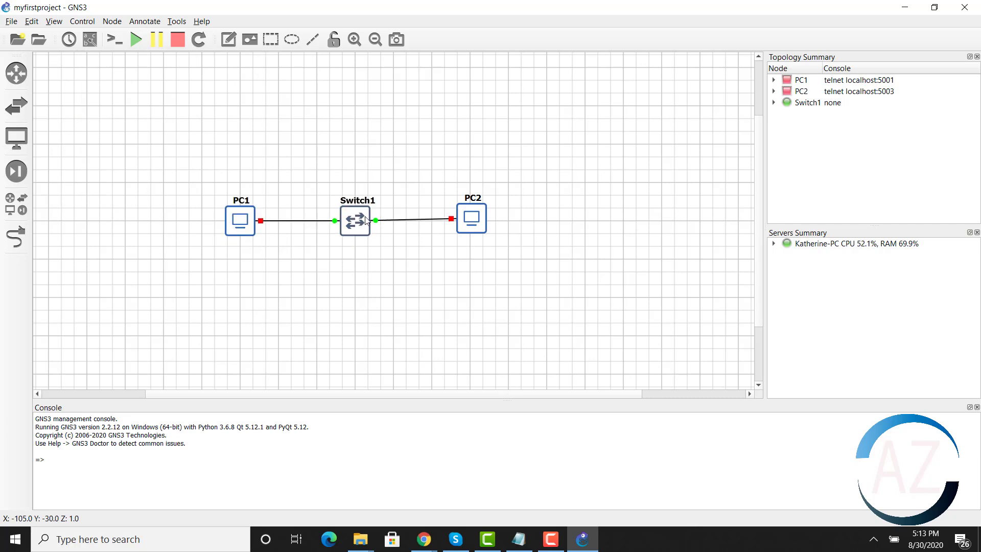
drag(475, 220, 478, 231)
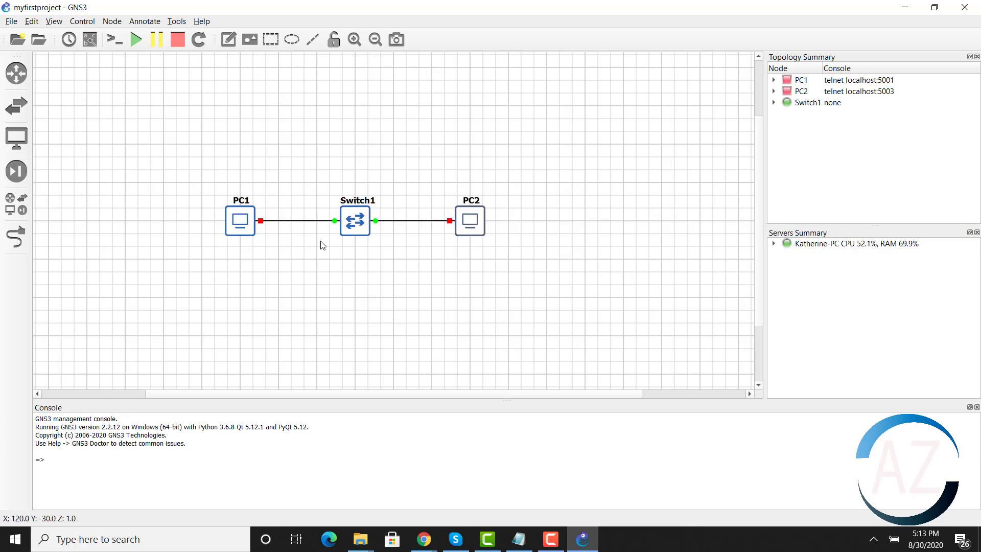
- Turn off Snap to grid and hide the canvas grid
click(53, 21)
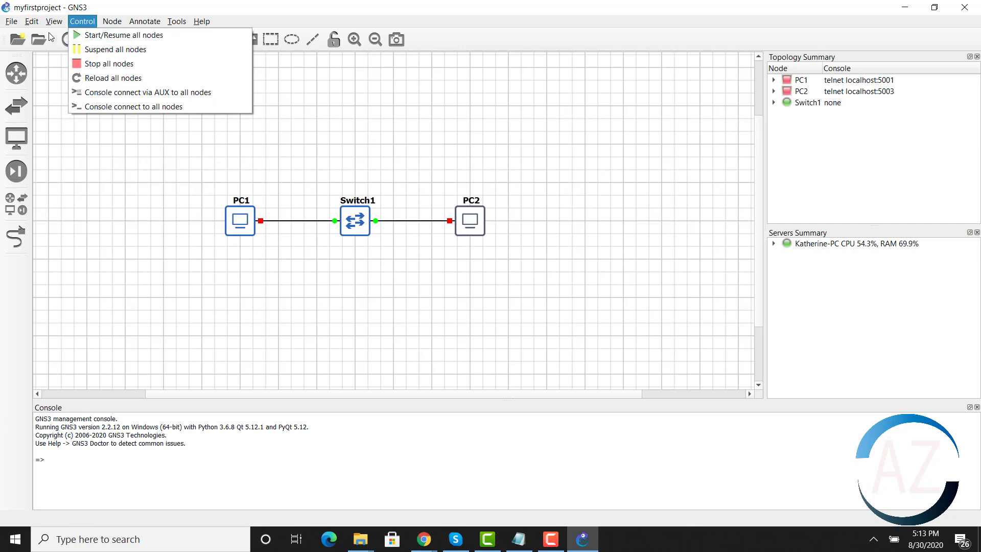
click(77, 123)
click(54, 21)
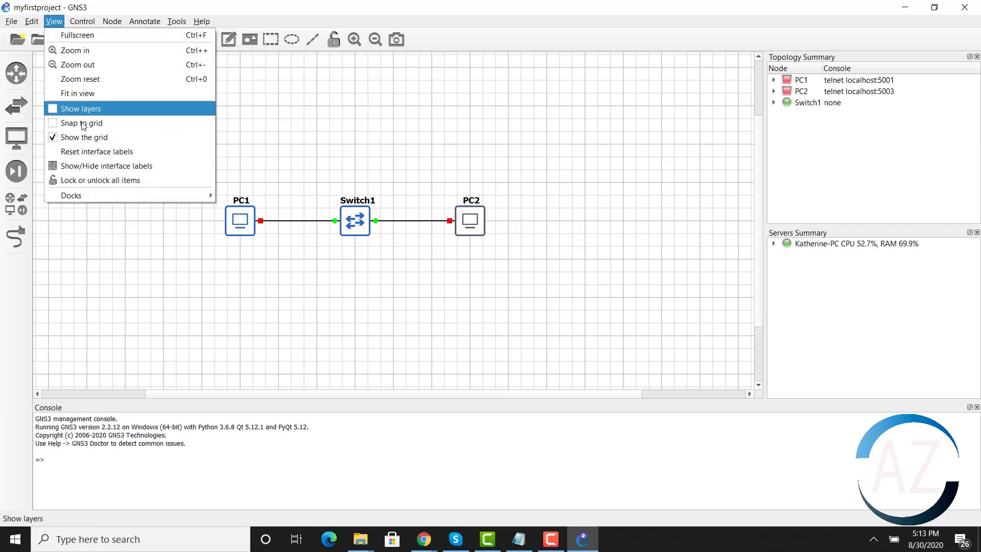
click(90, 143)
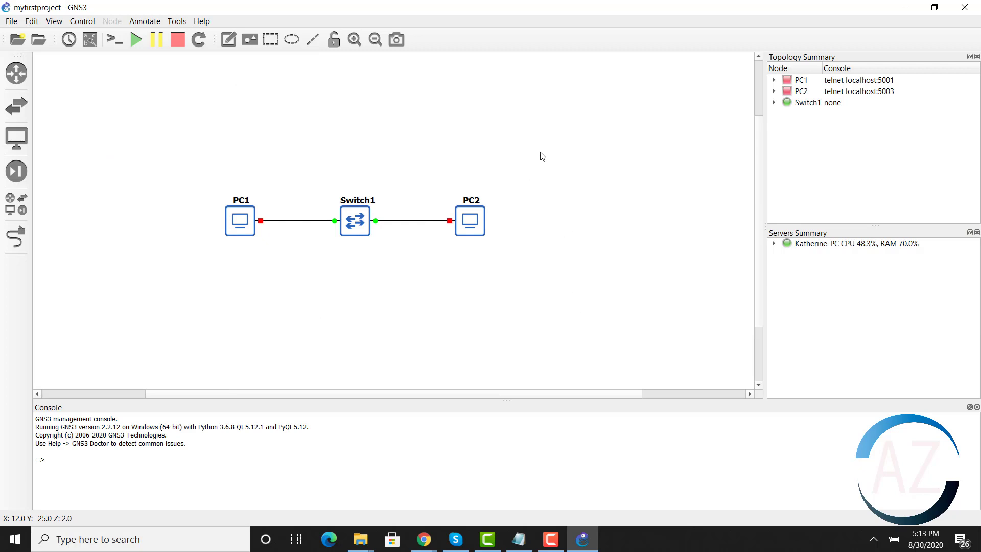
- Start PC1, Switch1 and PC2 so every node and both links show green
drag(542, 151, 213, 304)
click(446, 307)
click(136, 40)
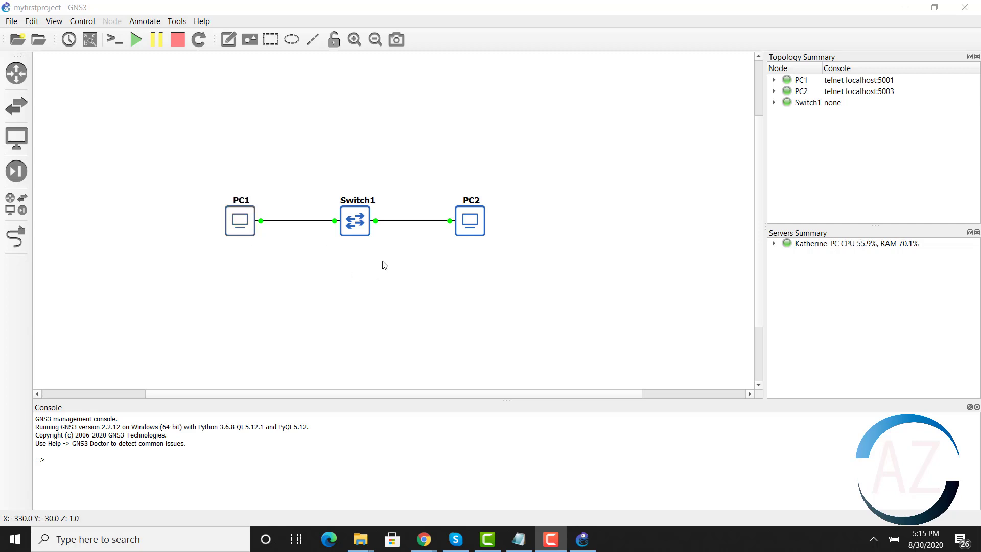
- Show the interface labels and place each e0/e1 label below its link end at PC1, Switch1 and PC2
click(89, 43)
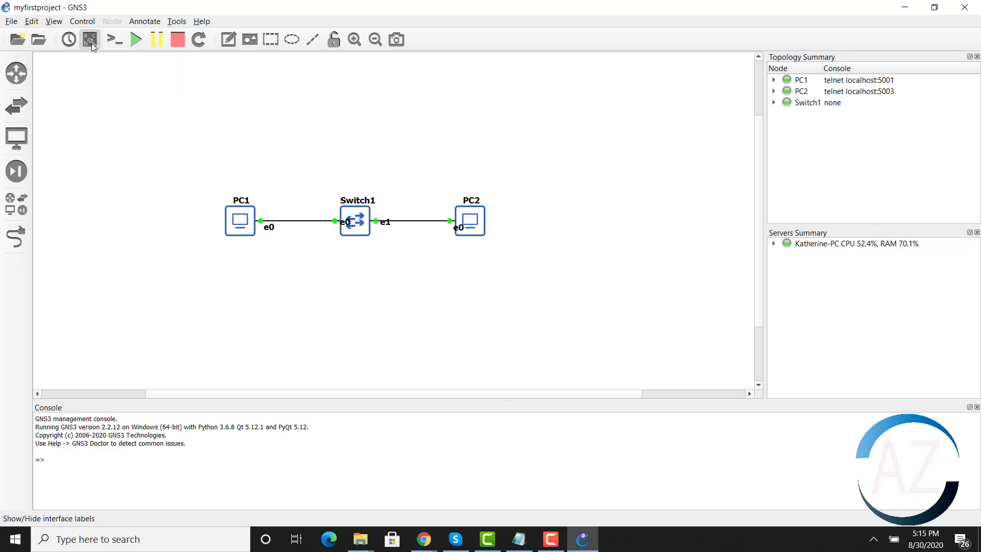
drag(267, 228, 261, 238)
drag(346, 222, 329, 235)
drag(385, 224, 383, 239)
drag(457, 229, 443, 239)
click(474, 294)
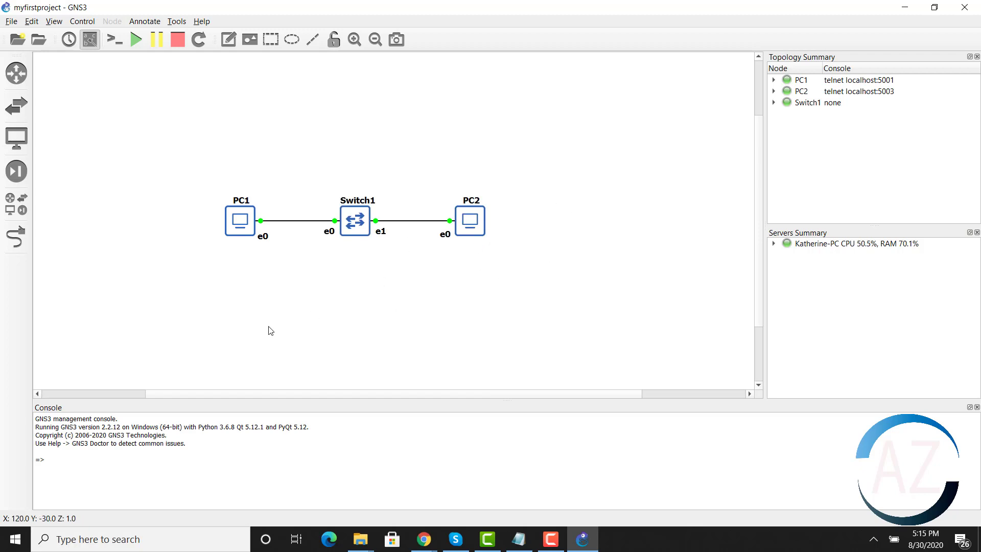
- Select PC1 and PC2 and open their consoles in Solar-PuTTY
click(235, 216)
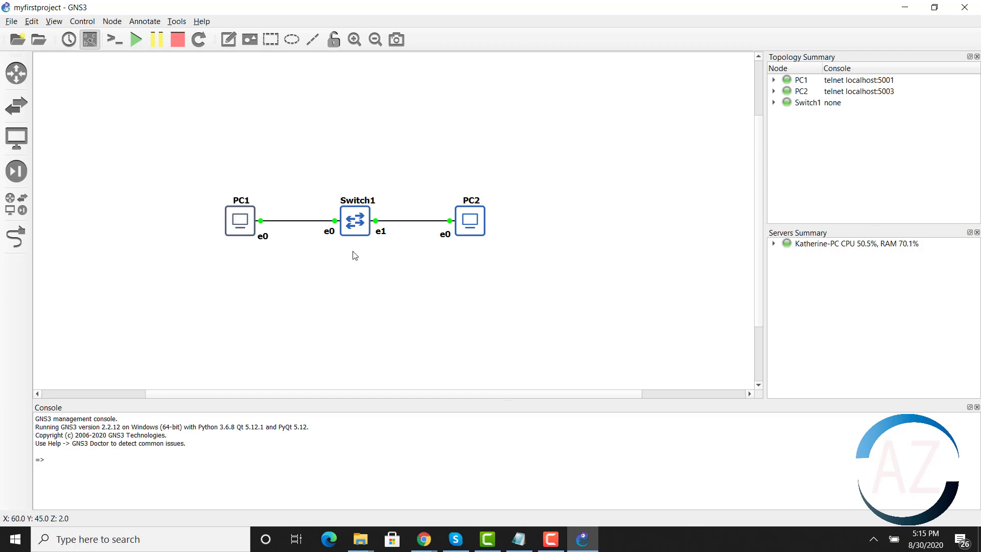
ctrl+click(468, 225)
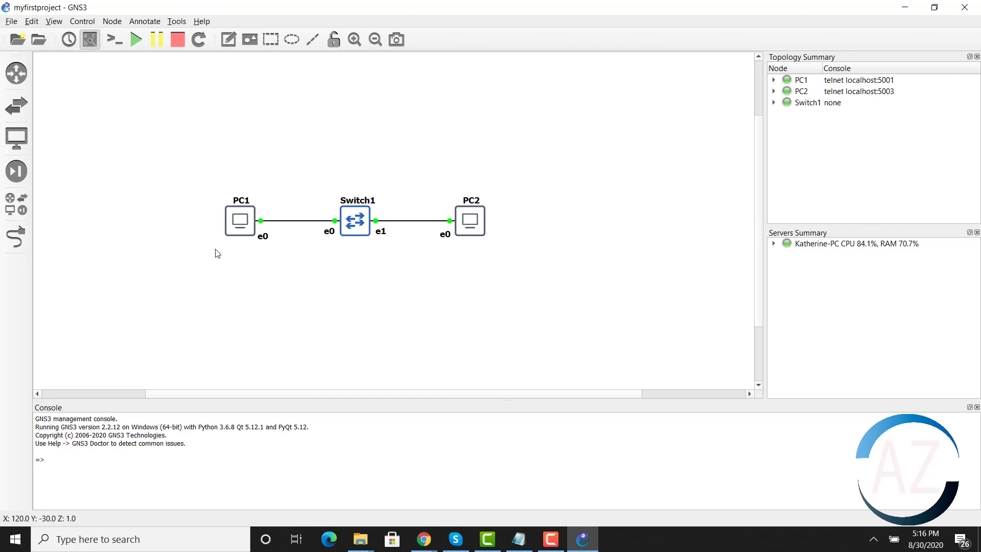
click(114, 42)
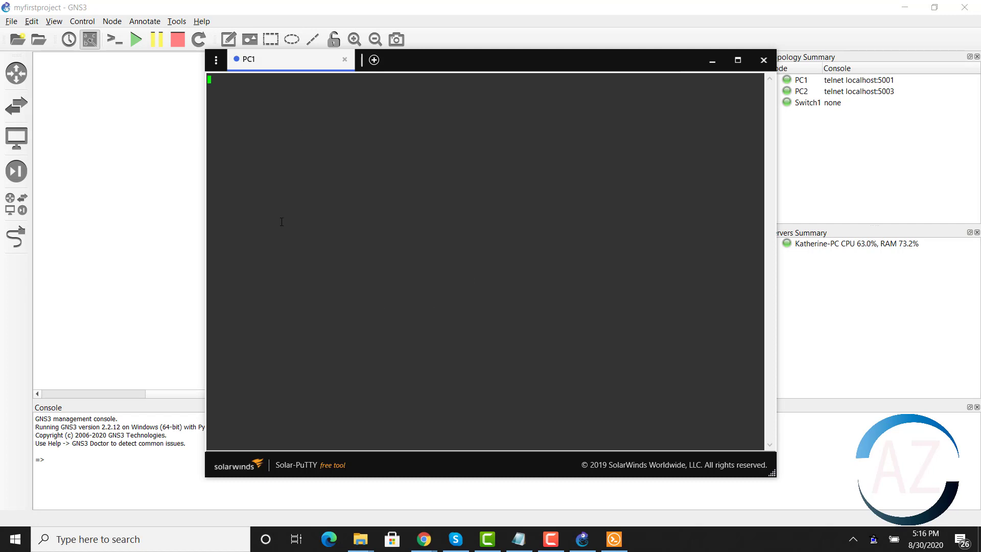
- Reposition the Solar-PuTTY window so the PC2 tab shows the VPCS 0.6.2 banner and PC2> prompt
drag(431, 60, 284, 170)
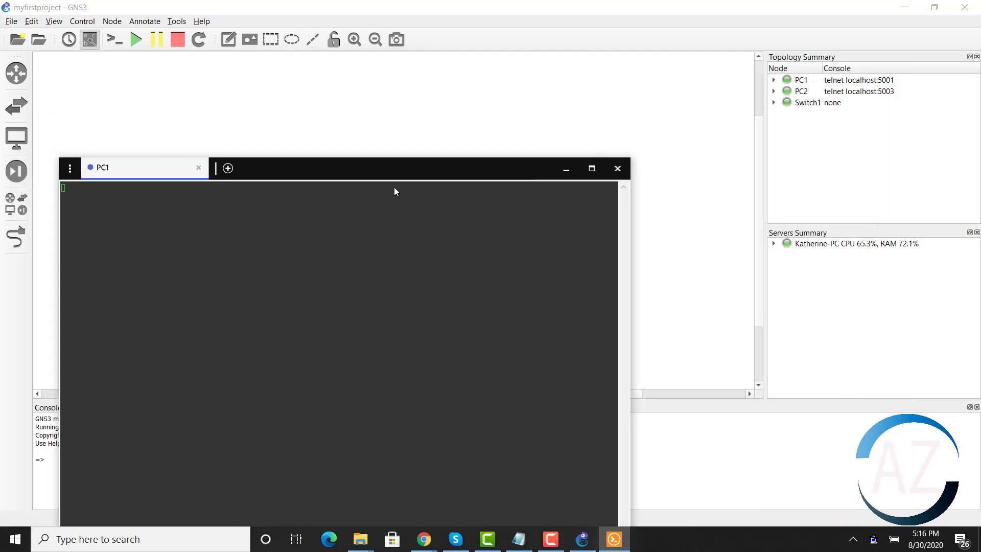
drag(394, 191, 805, 132)
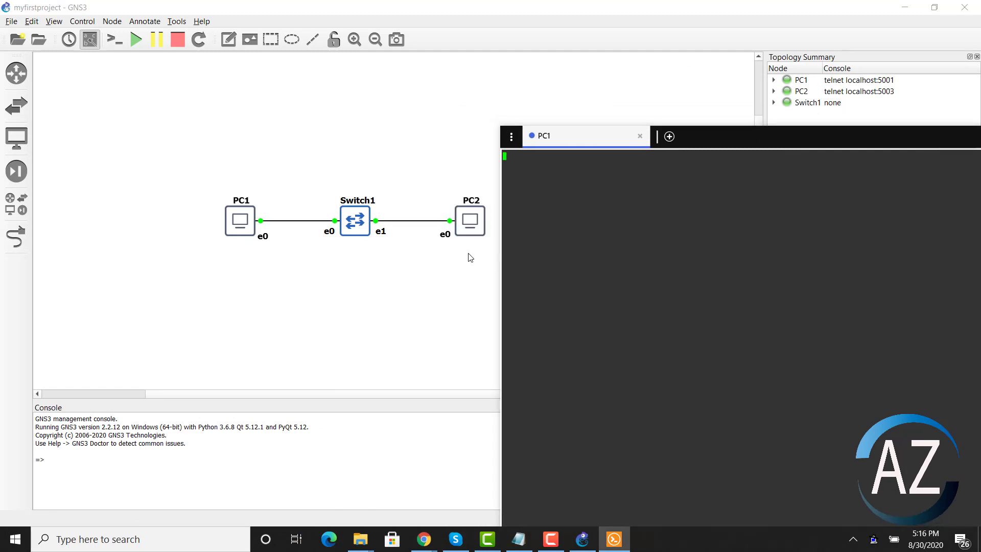
click(468, 255)
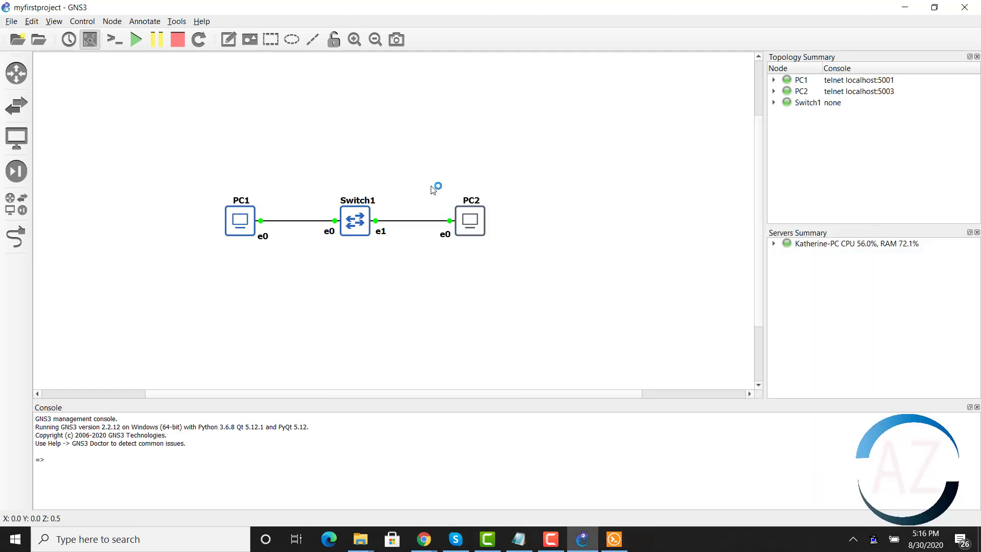
click(612, 544)
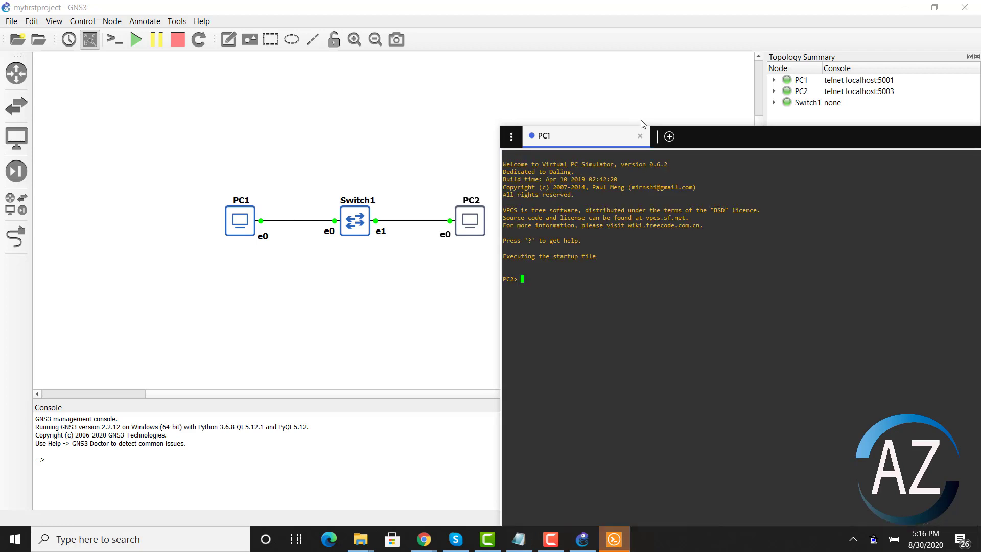
drag(896, 133, 561, 52)
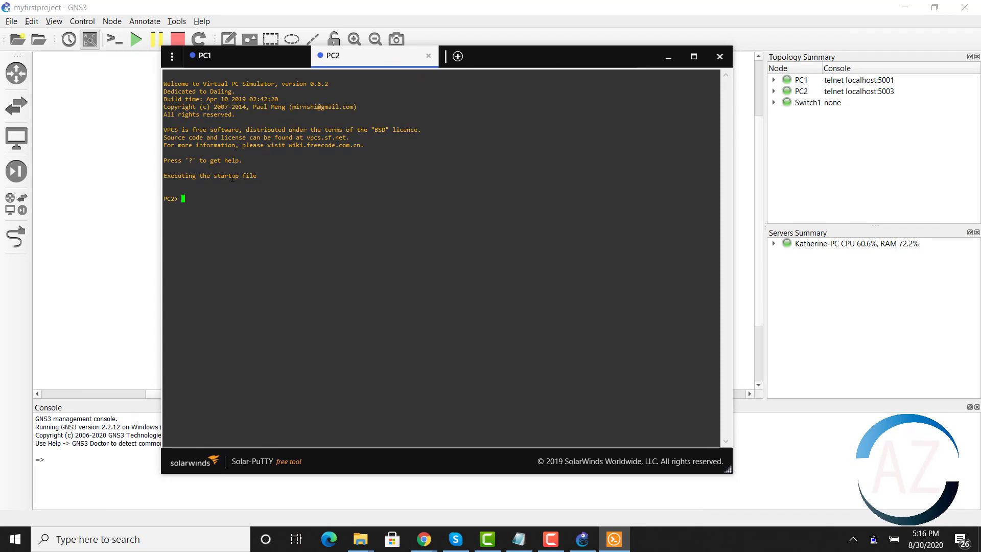
drag(206, 196, 169, 81)
click(294, 153)
- Launch PuTTY configuration from Solar-PuTTY's General settings and view the Window > Appearance font options
click(172, 56)
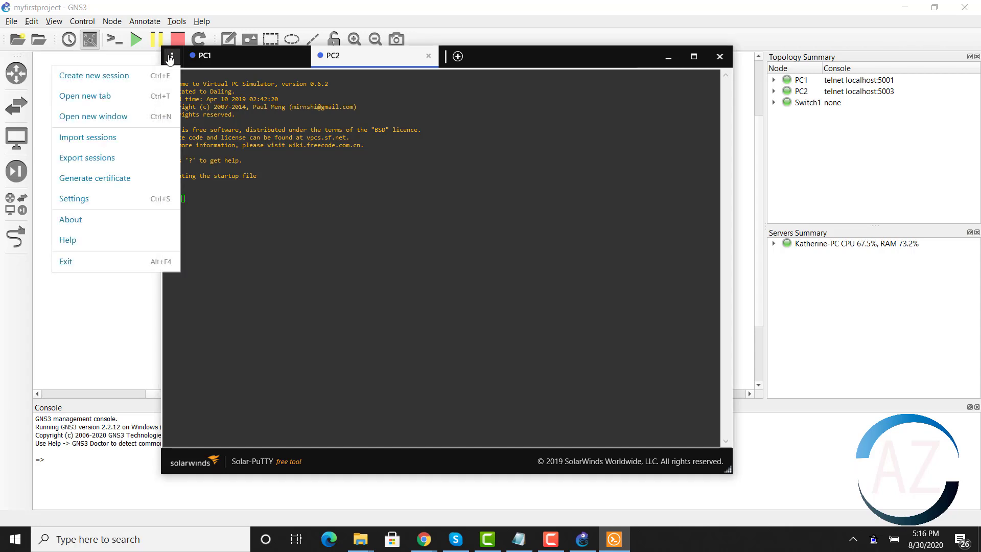
click(102, 205)
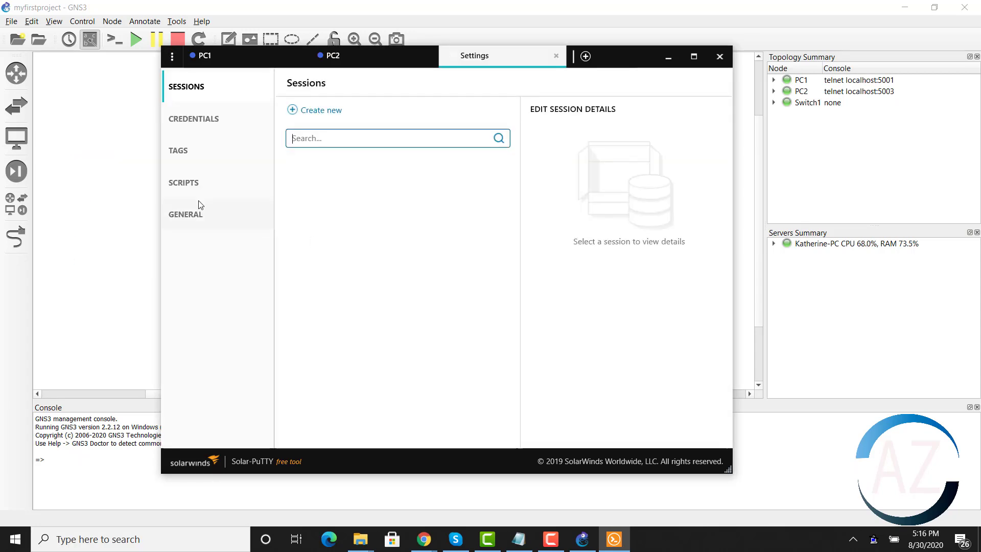
click(183, 220)
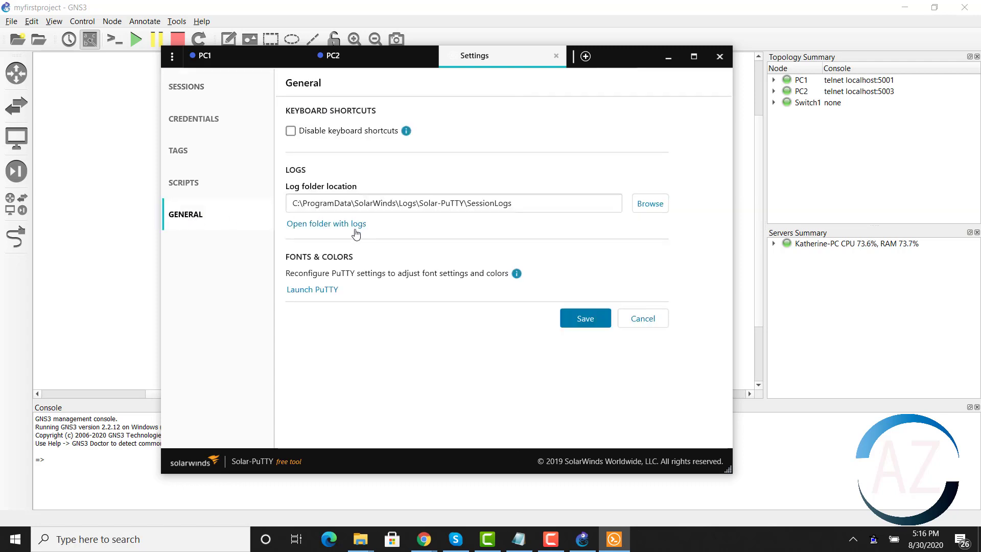
click(310, 291)
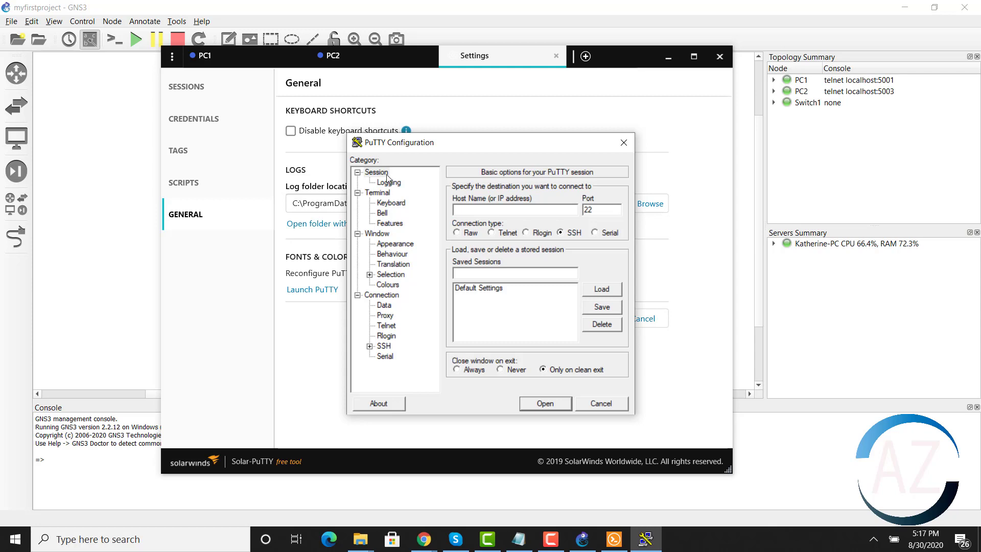
click(398, 247)
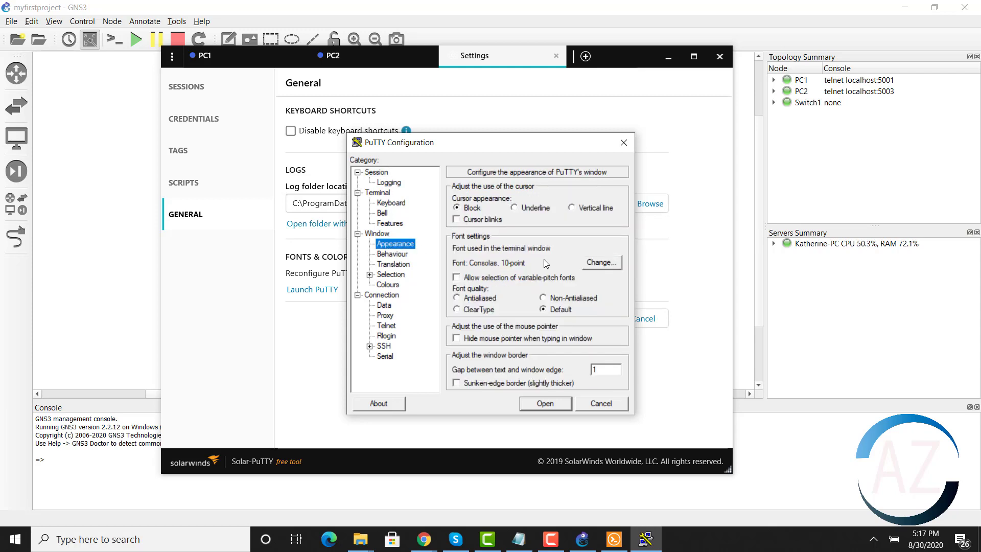
- Change the terminal font to Consolas, bold, 20-point
click(600, 266)
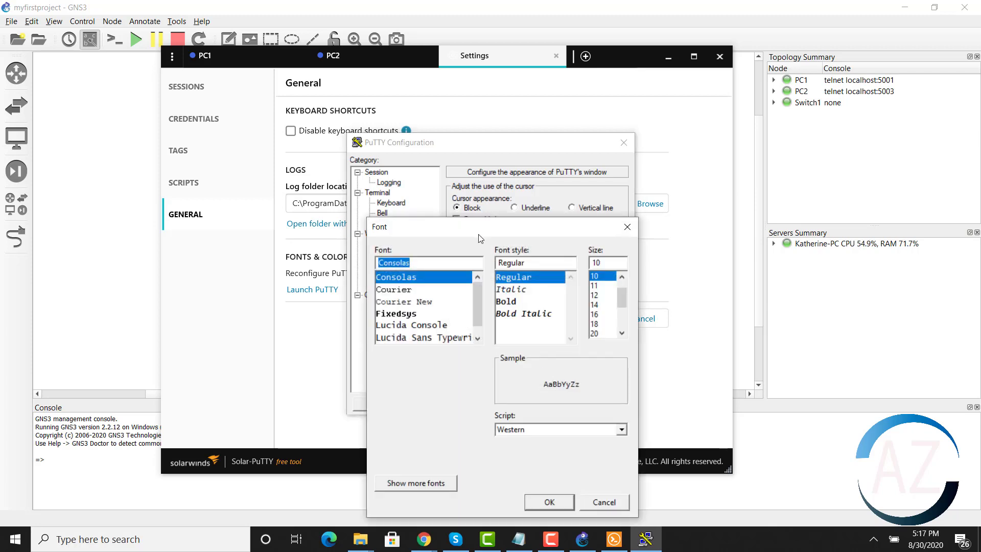
drag(479, 231, 451, 133)
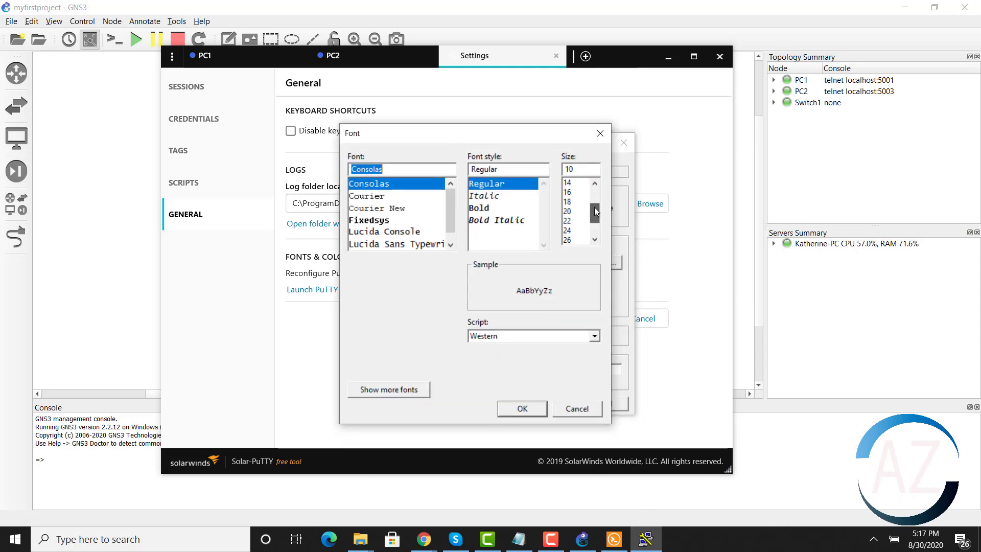
click(568, 201)
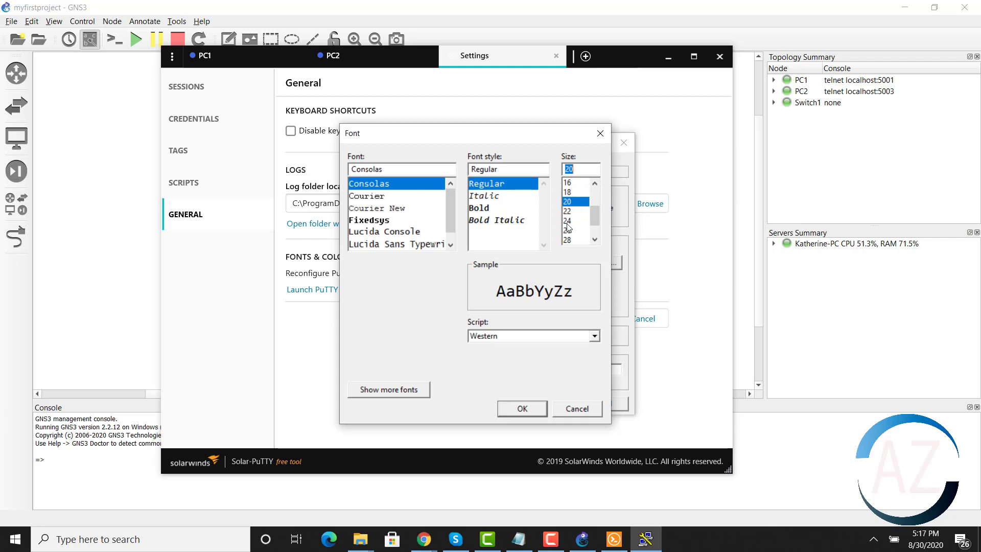
click(481, 208)
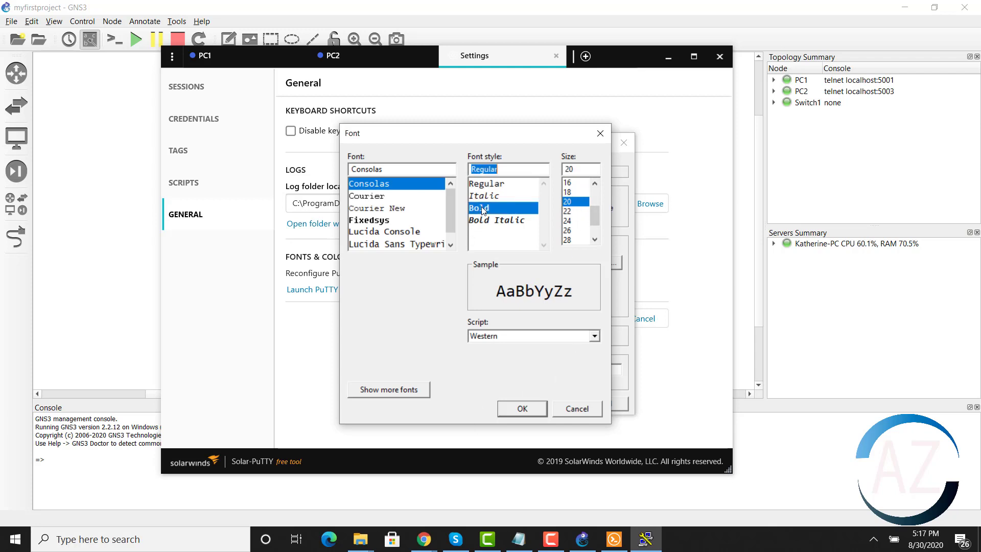
click(528, 409)
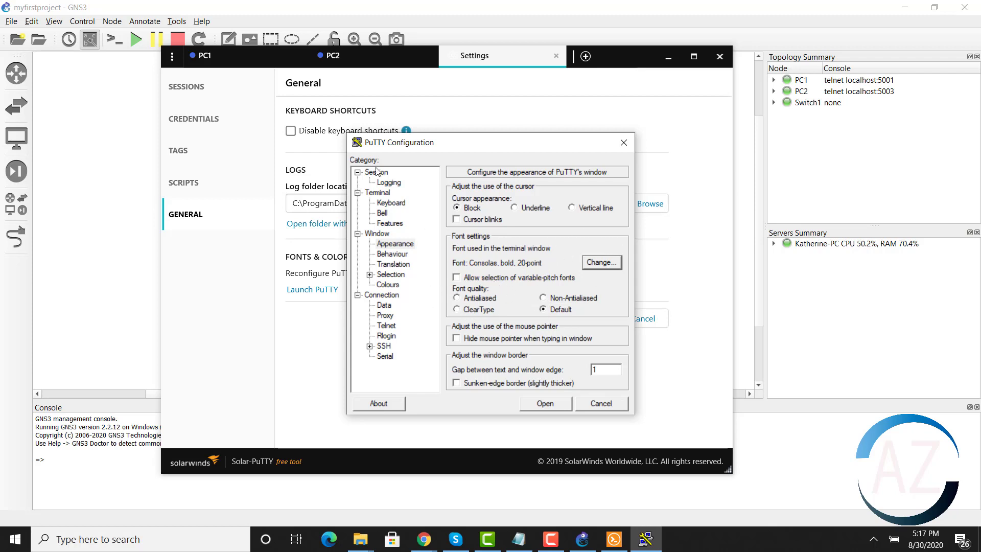
- Save the font change into PuTTY's Default Settings session and close the configuration
key(Home)
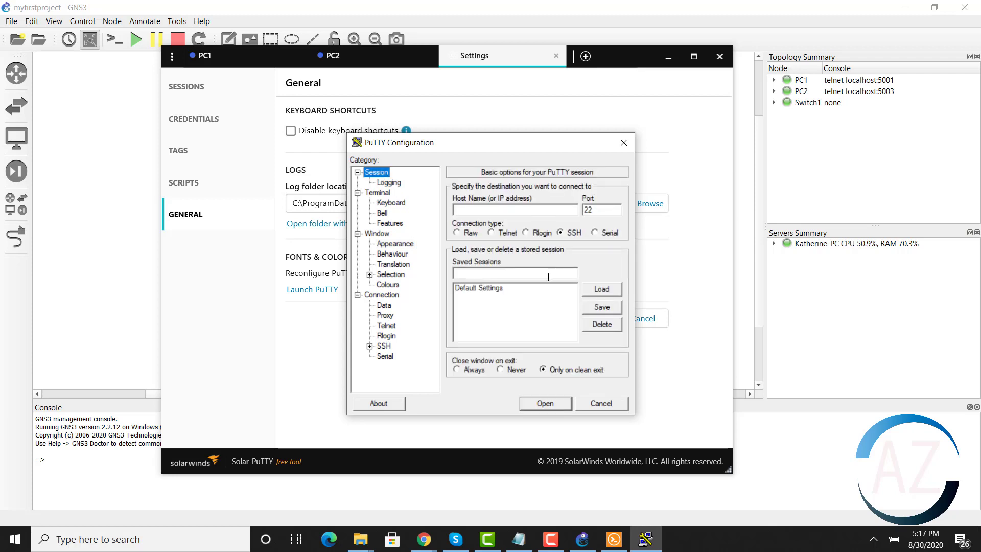
click(483, 293)
click(599, 308)
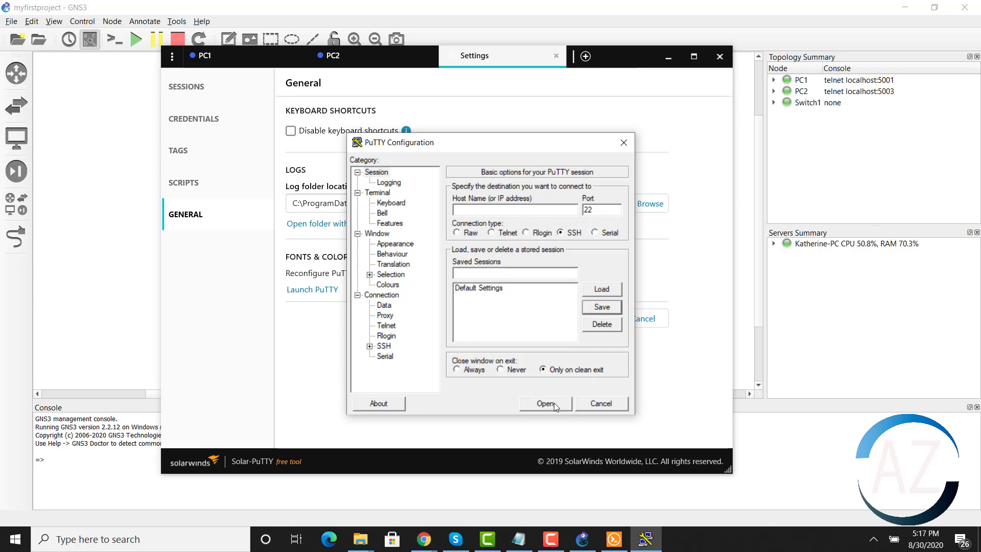
click(593, 404)
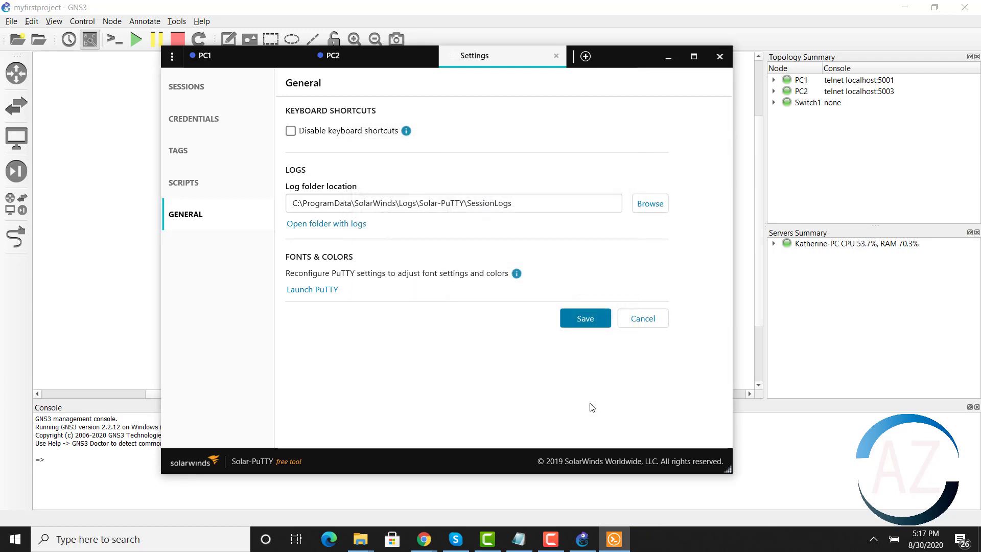
- Save the Solar-PuTTY settings and close the console window
click(581, 317)
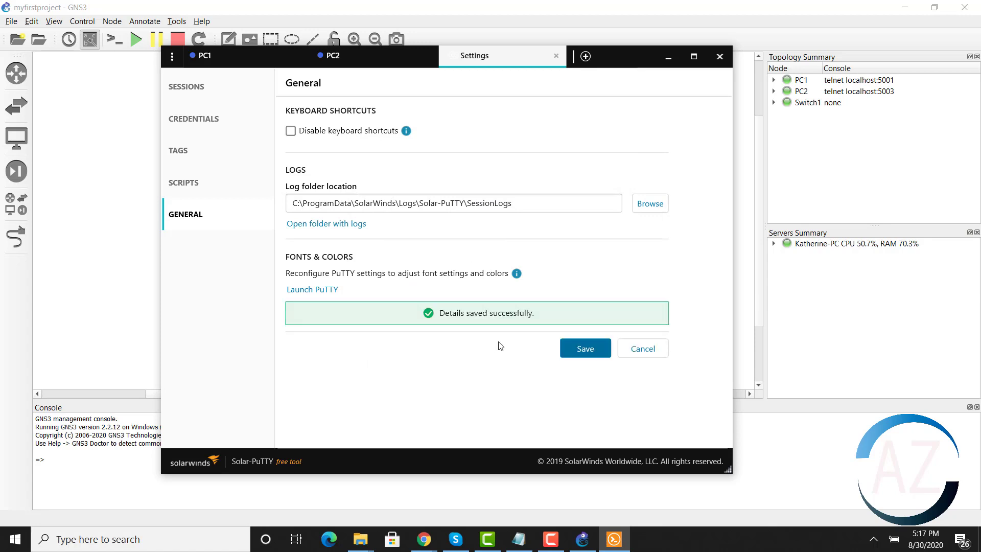
click(348, 54)
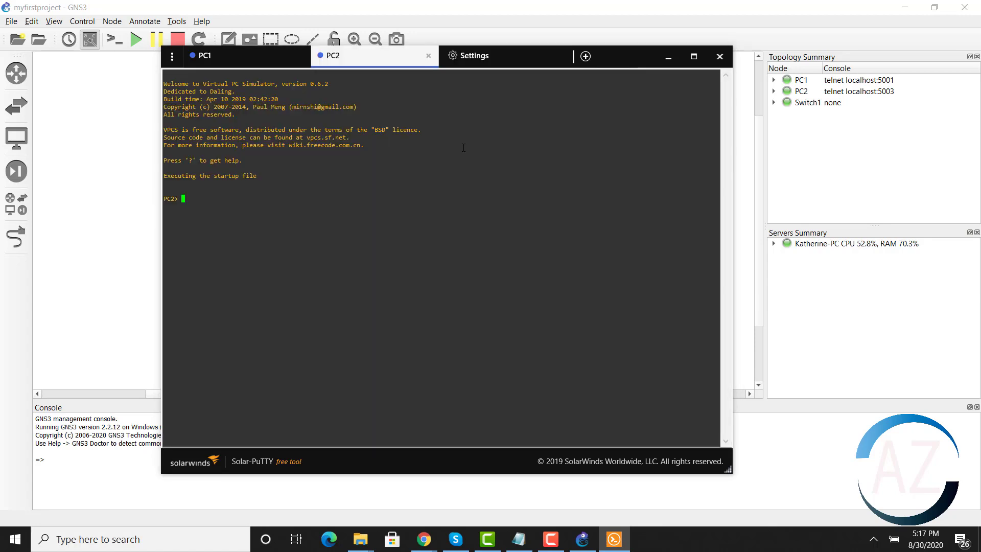
click(719, 60)
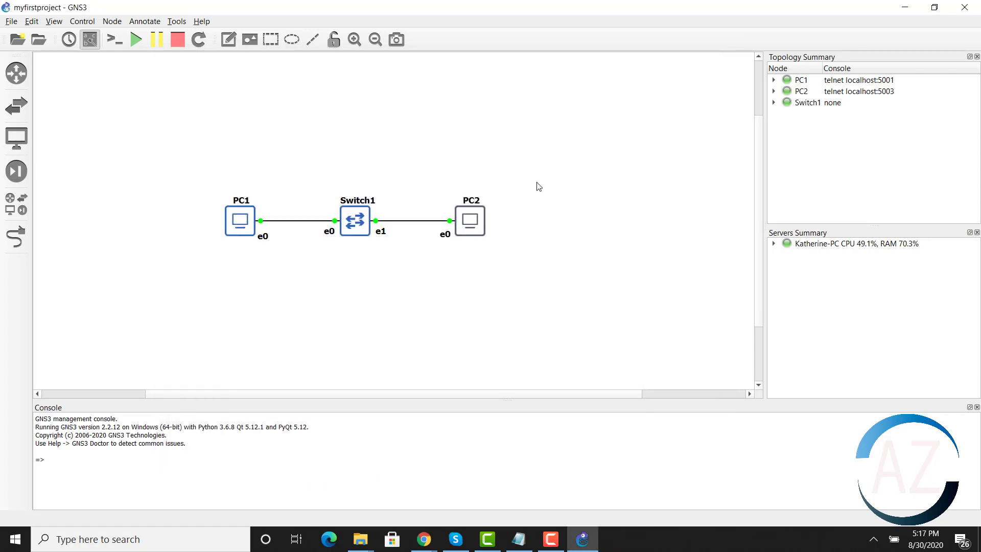
- Reopen the PC1 console and bring up its prompt in the enlarged bold font
drag(607, 167, 212, 293)
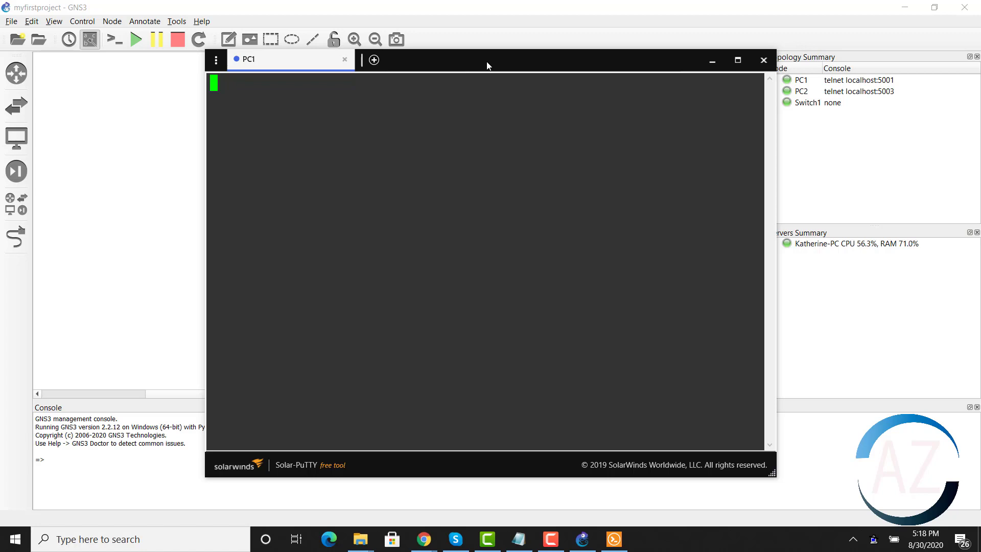
drag(487, 63, 490, 100)
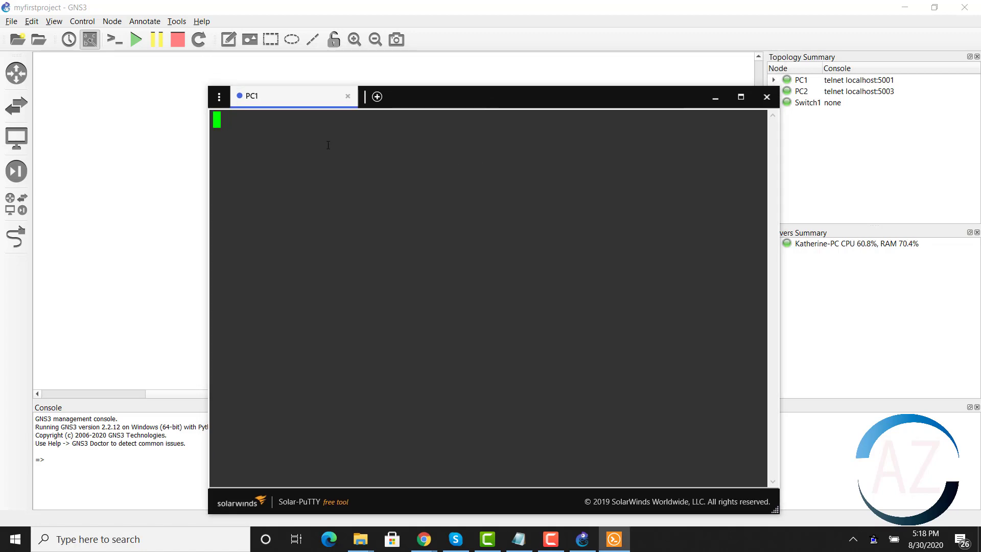
key(Return)
key(Return)
key(Return)
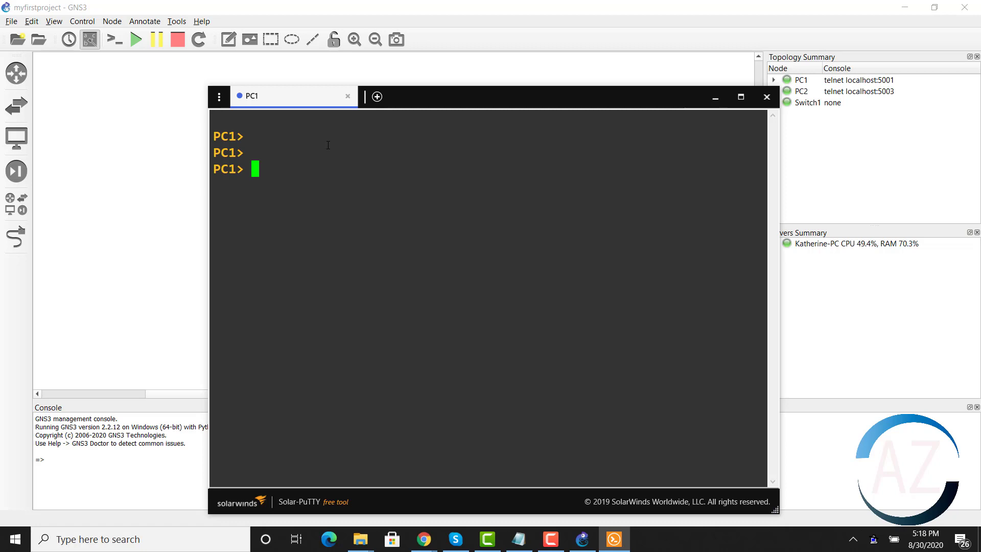
drag(242, 172, 214, 137)
click(286, 169)
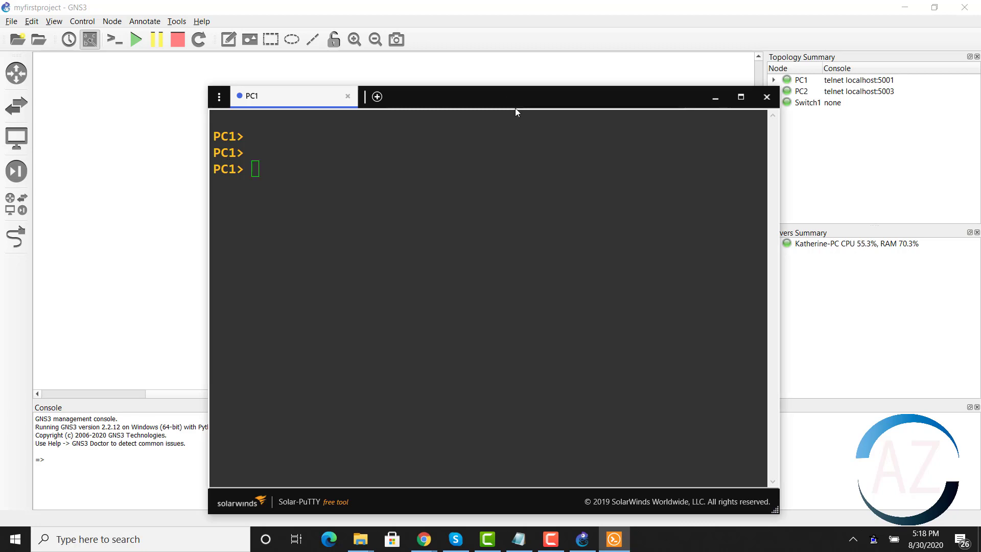
- Bring the PC2 console up as a second tab and get its fresh prompt
drag(515, 98, 534, 294)
click(475, 237)
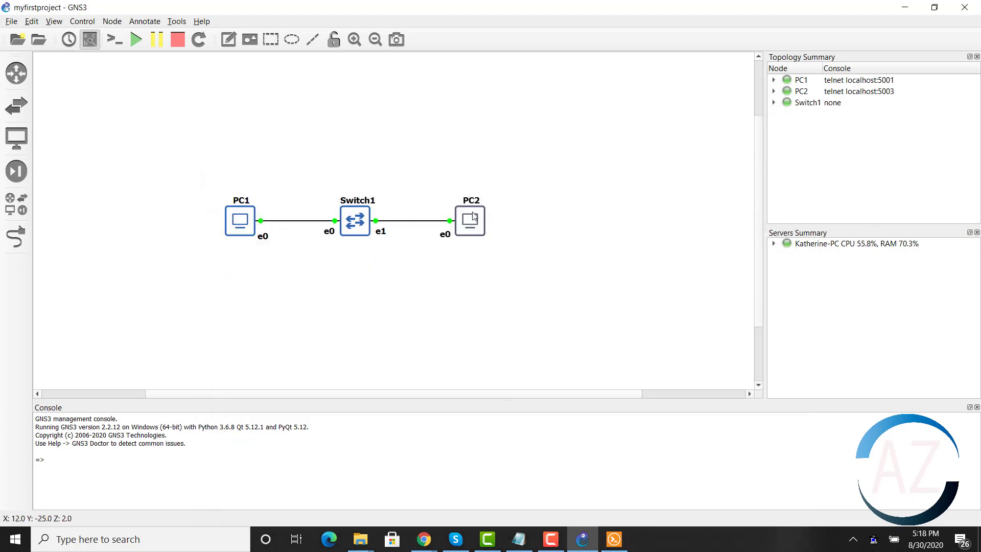
click(613, 539)
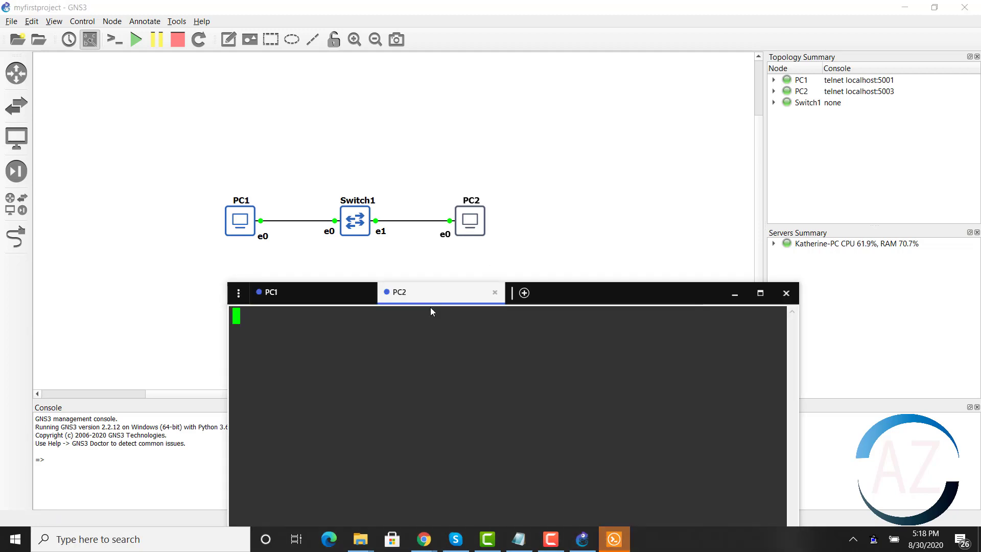
drag(576, 295, 572, 63)
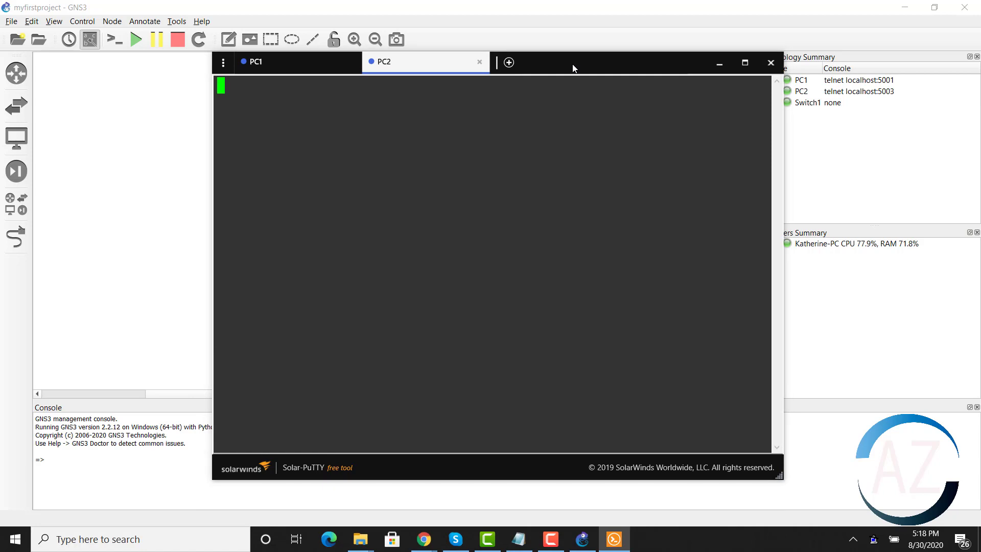
key(Return)
key(Return)
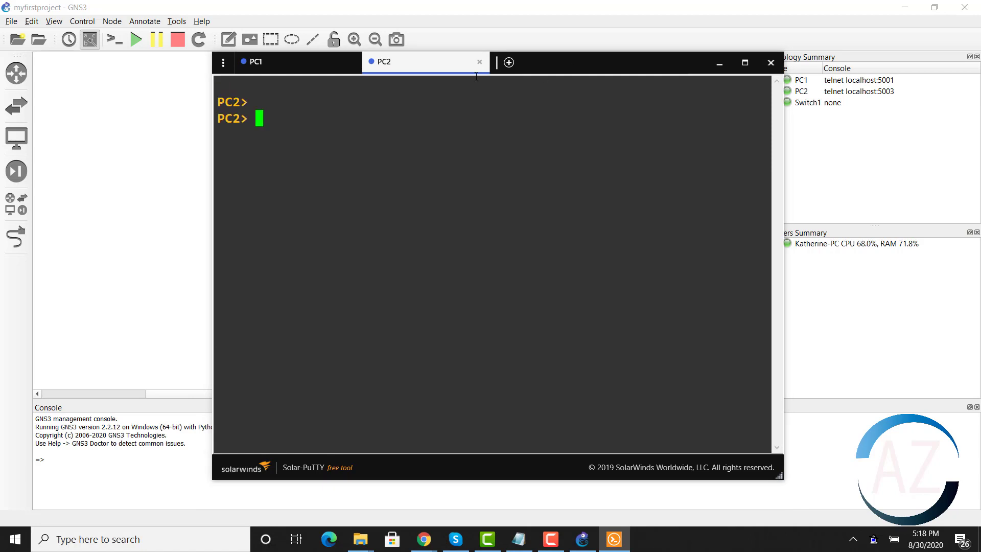
click(315, 73)
click(418, 66)
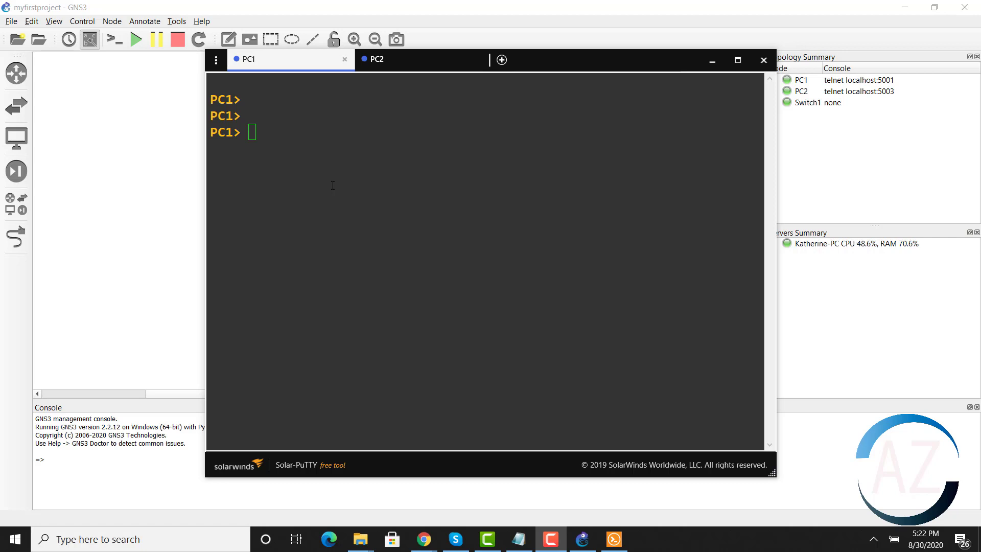
- Give PC1 the address 10.1.1.1 with mask 255.255.255.0
click(333, 184)
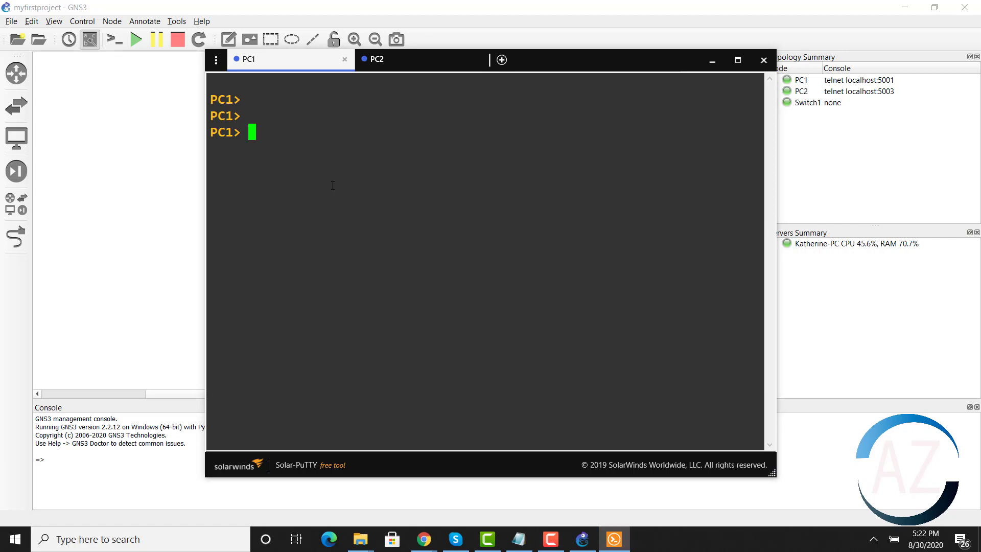
text(ip 10.10.1.)
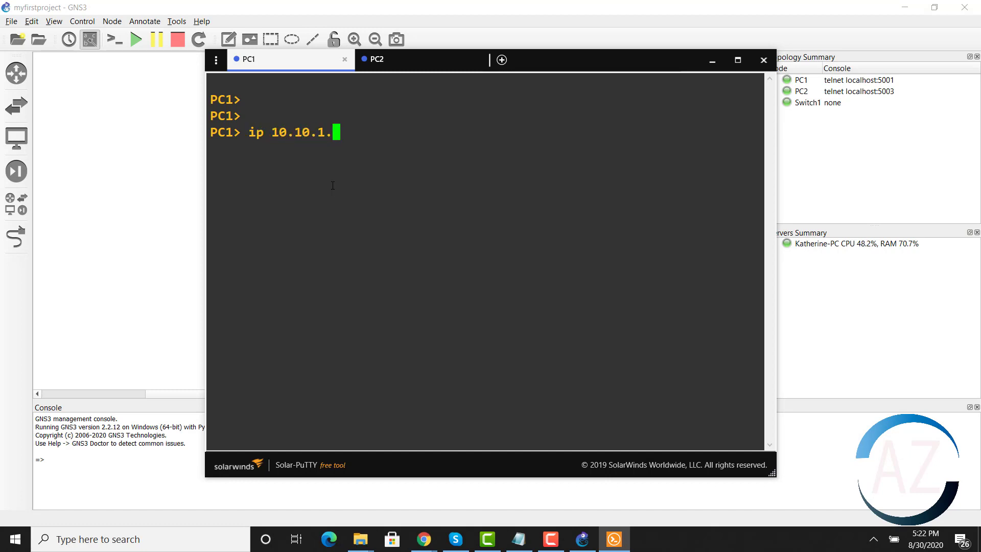
key(BackSpace)
key(BackSpace)
key(BackSpace)
key(BackSpace)
text(.0)
key(BackSpace)
text(1.1 2525)
key(BackSpace)
key(BackSpace)
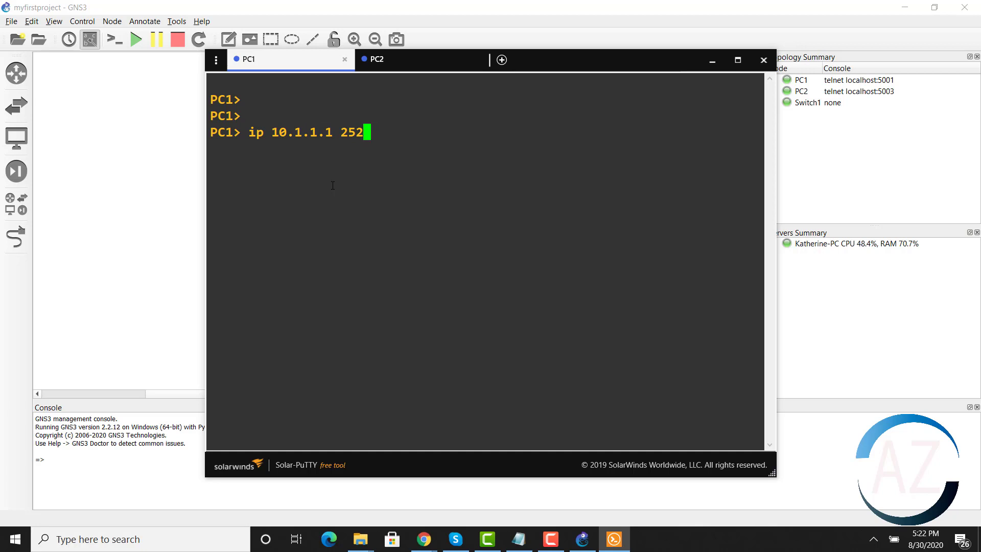
text(5.255.255.0)
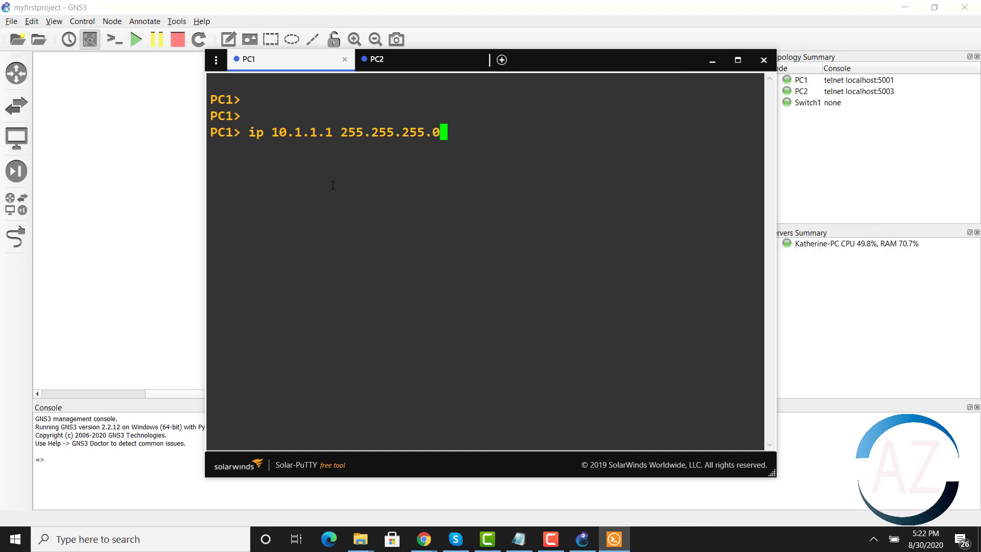
key(Return)
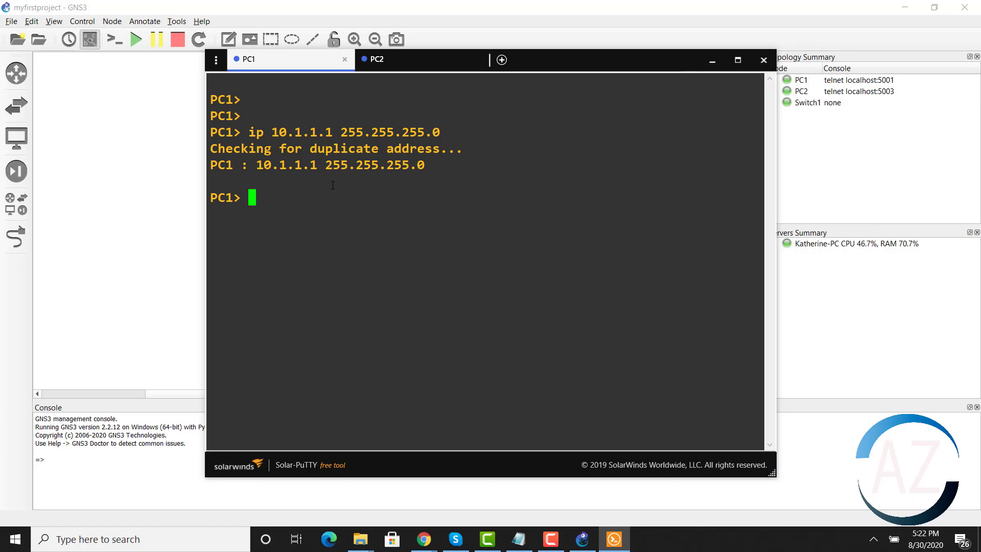
- Give PC2 the address 10.1.1.2 with mask 255.255.255.0
click(398, 67)
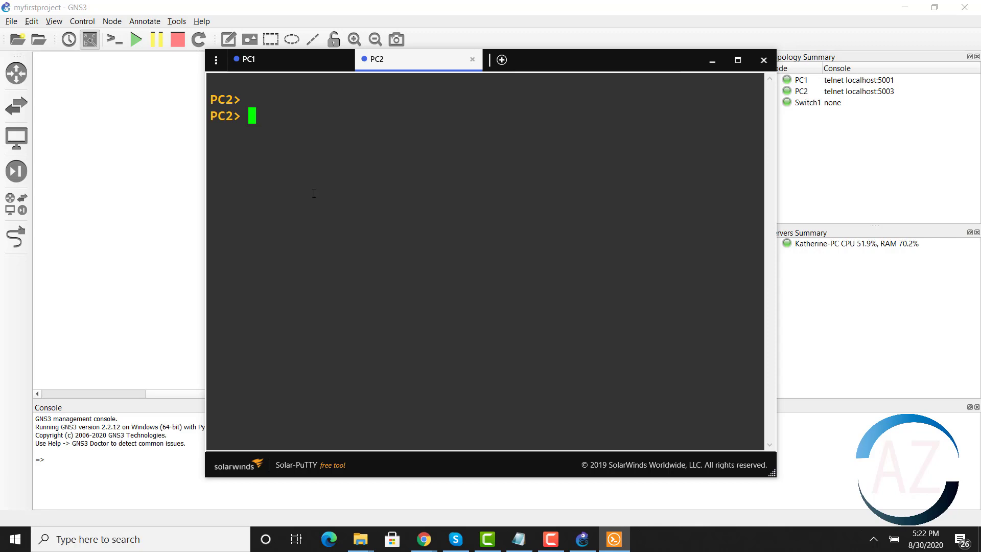
text(ip 10.1.1.)
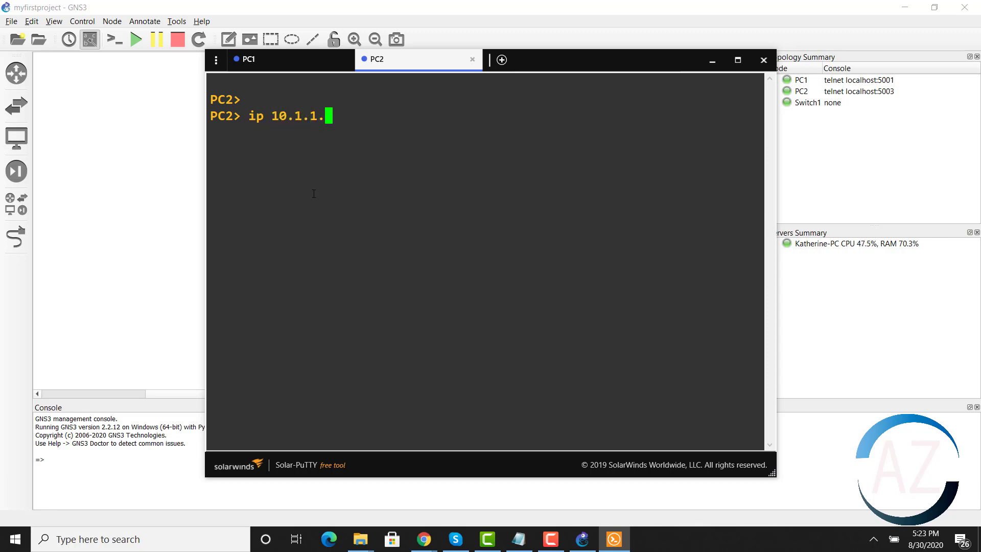
text(2 255.255.255.0)
key(Return)
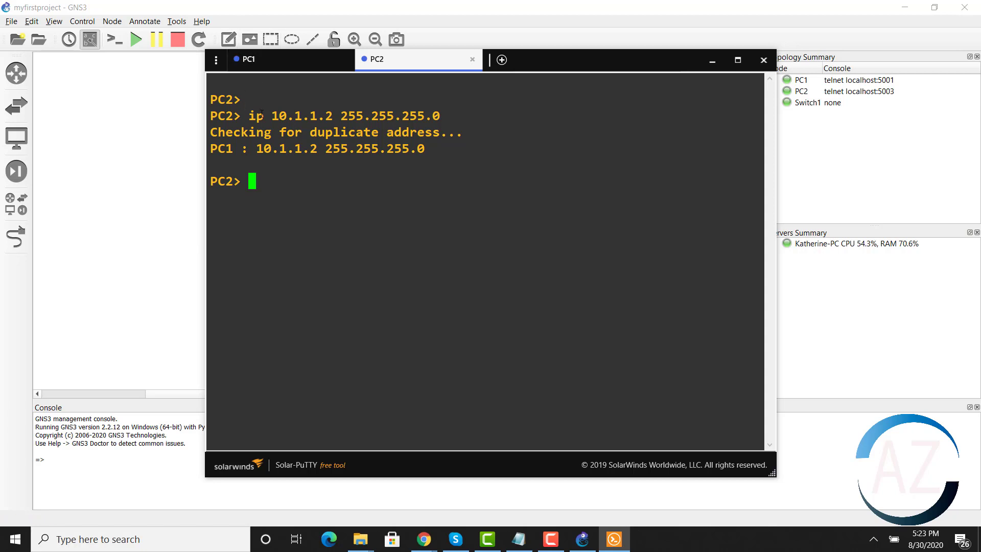
click(271, 62)
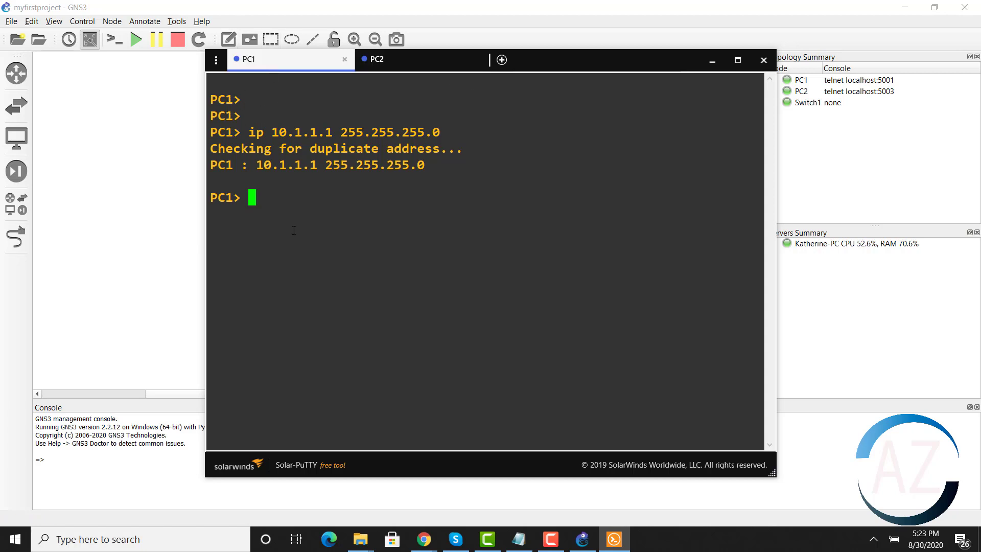
- Ping 10.1.1.2 from PC1 and 10.1.1.1 from PC2, getting five replies each
text(ping 10.1.1.2)
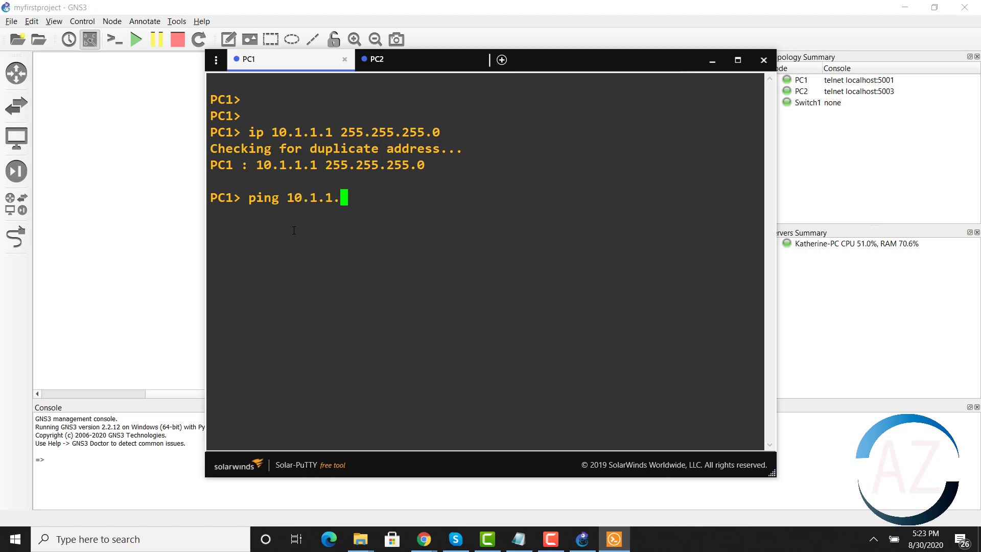
key(Return)
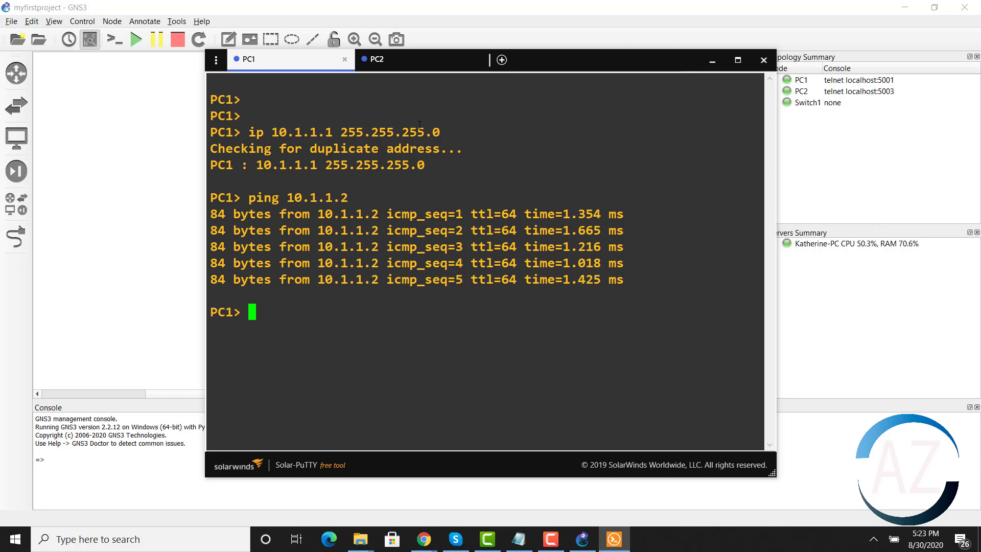
click(416, 65)
click(416, 63)
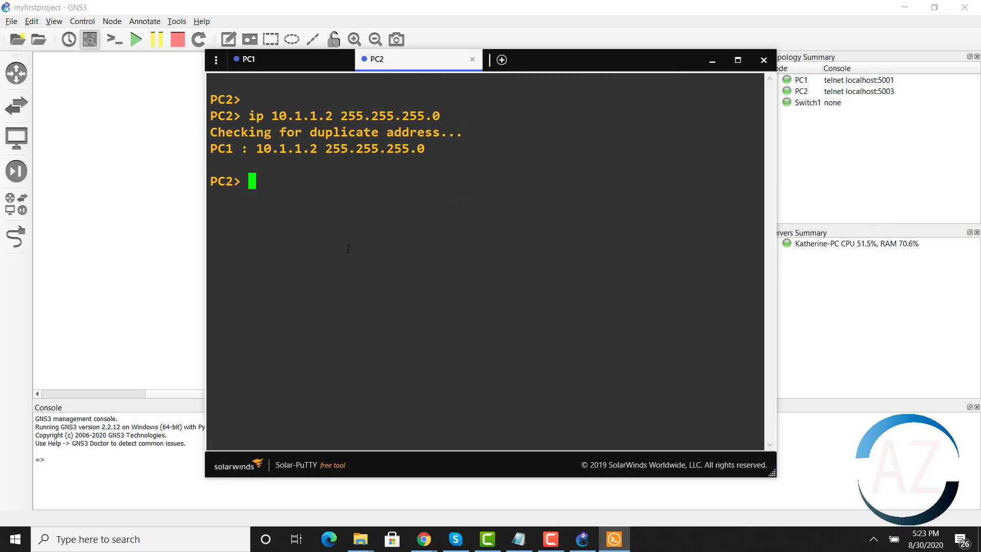
text(ping 10.1.1.1)
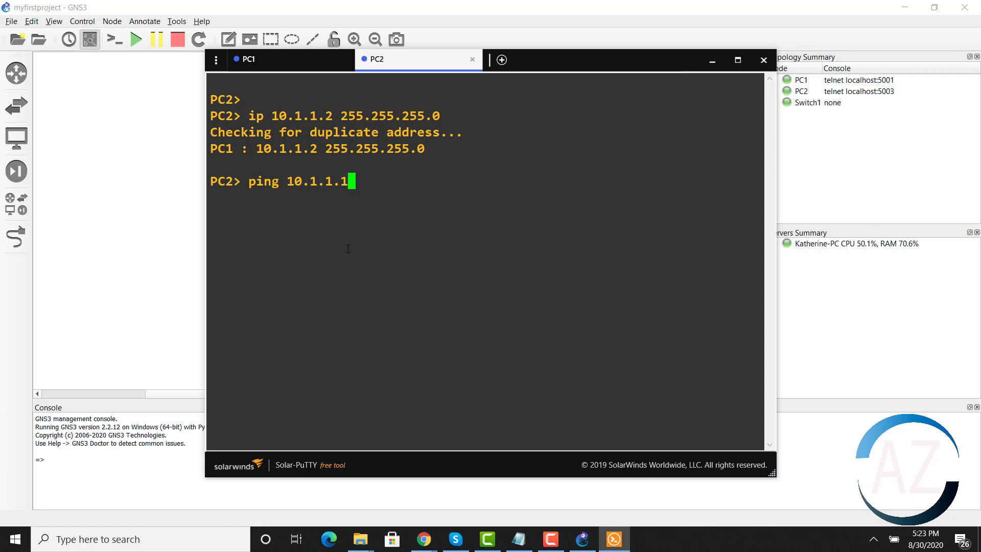
key(Return)
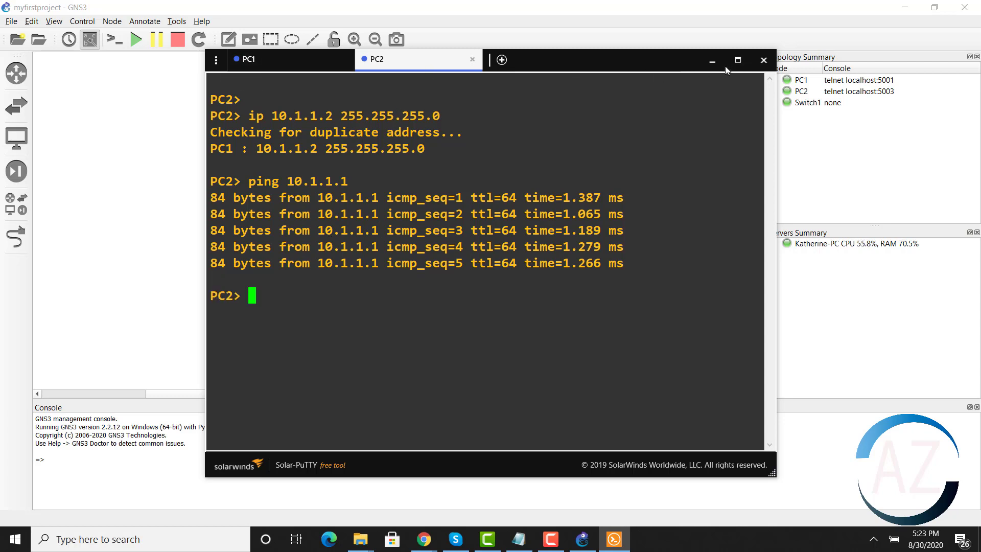
- Minimize the console and select all three nodes in the GNS3 topology
click(712, 62)
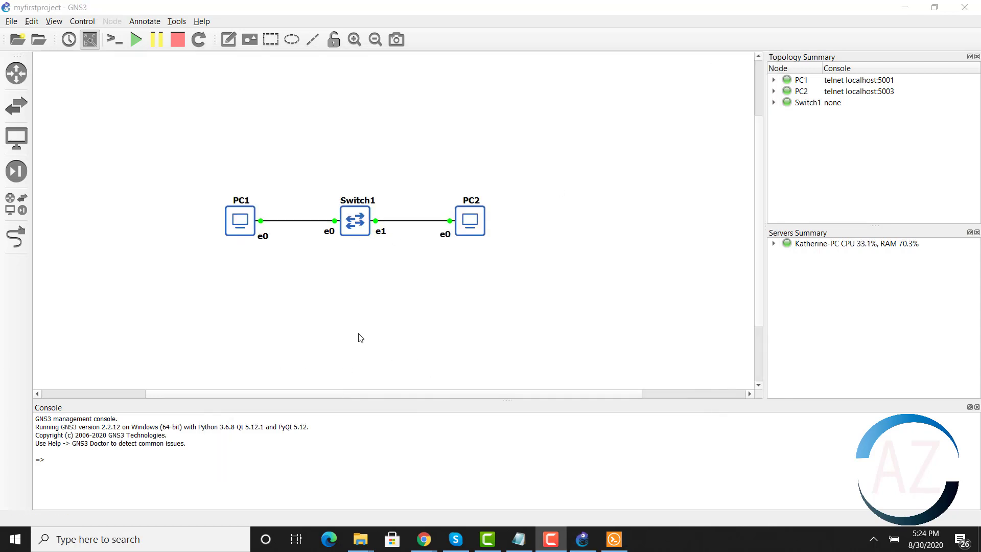
click(444, 283)
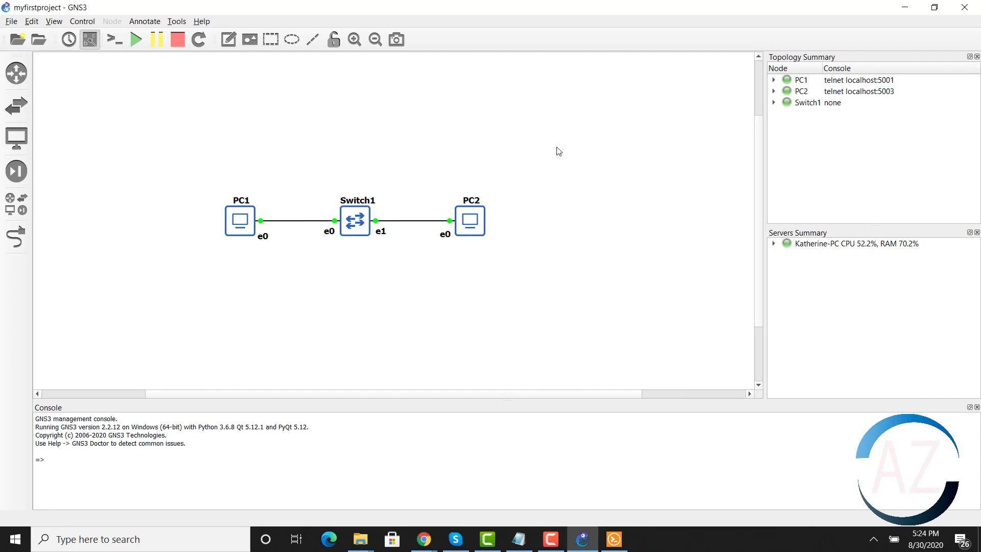
drag(558, 147, 200, 299)
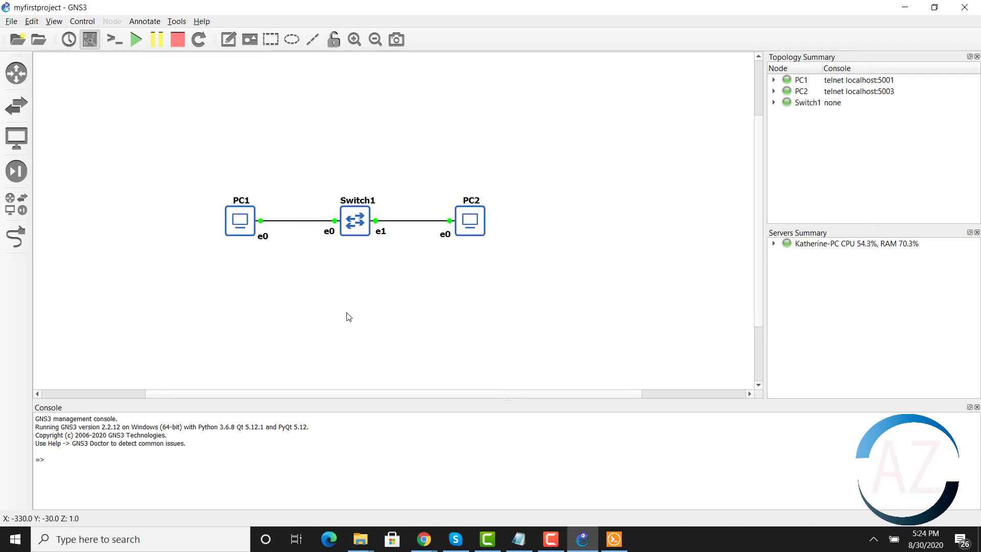